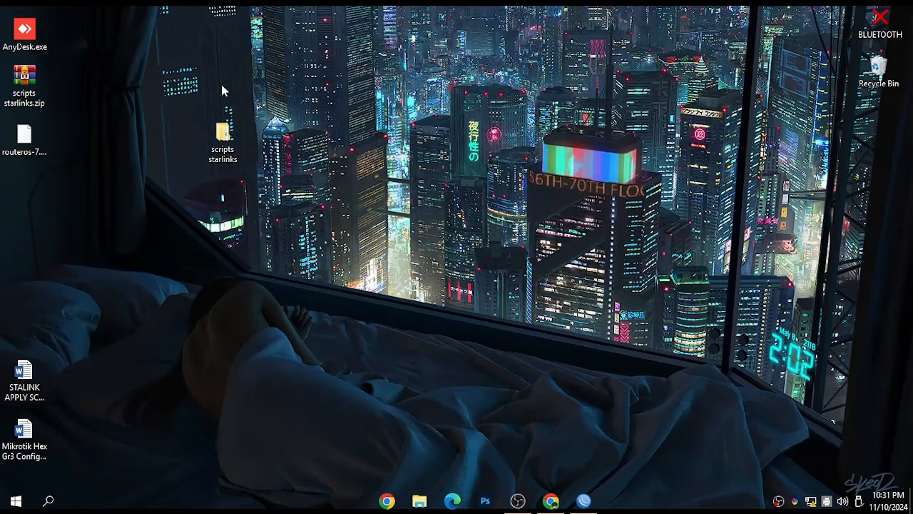
Open the scripts starlinks folder on the desktop and its inner folder, look through the Tutorial folder's files, and return
{"action": "double_click", "coordinate": [223, 135]}
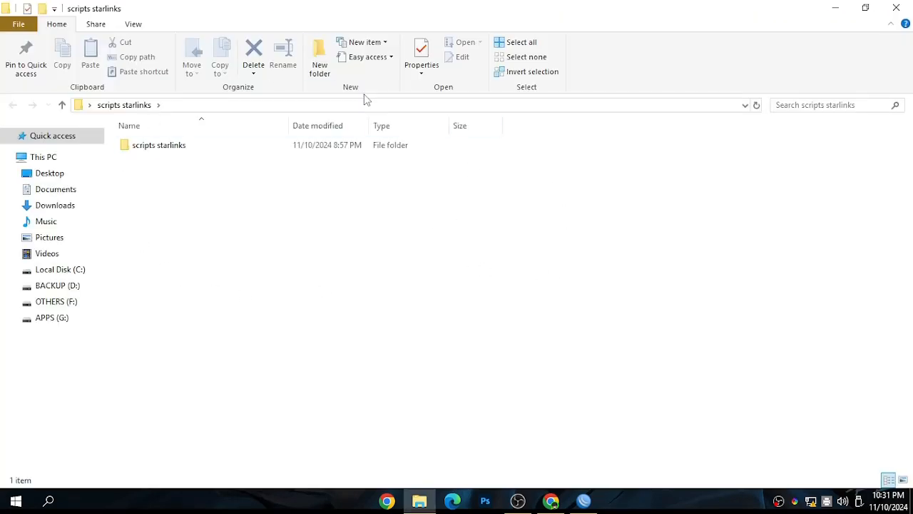
{"action": "double_click", "coordinate": [190, 146]}
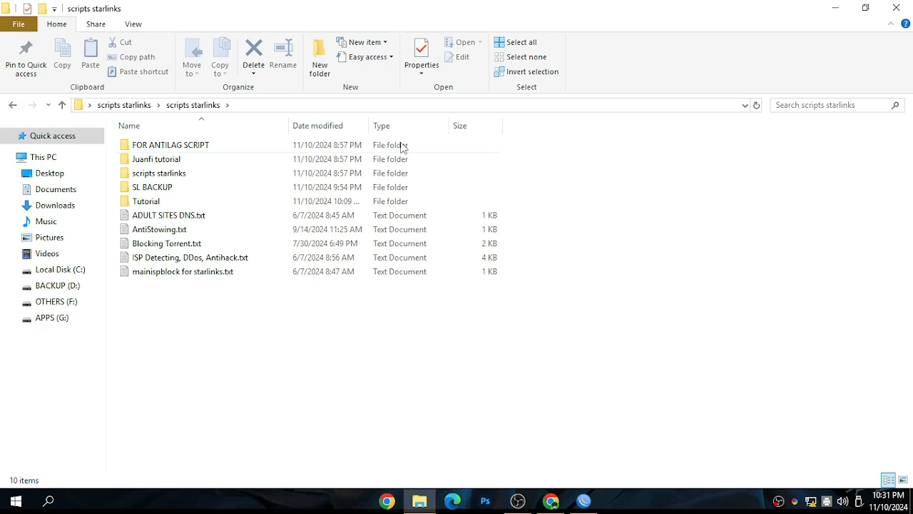
{"action": "double_click", "coordinate": [203, 204]}
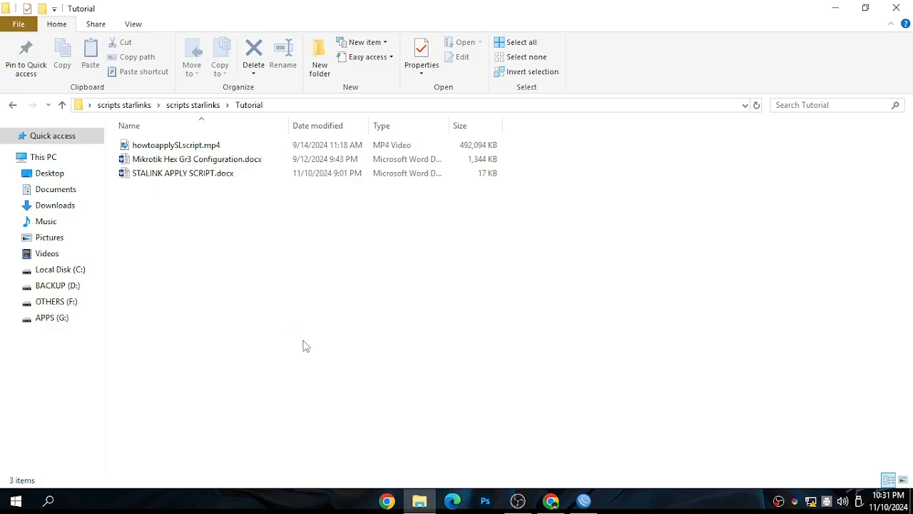
{"action": "left_click_drag", "start_coordinate": [303, 341], "coordinate": [117, 116]}
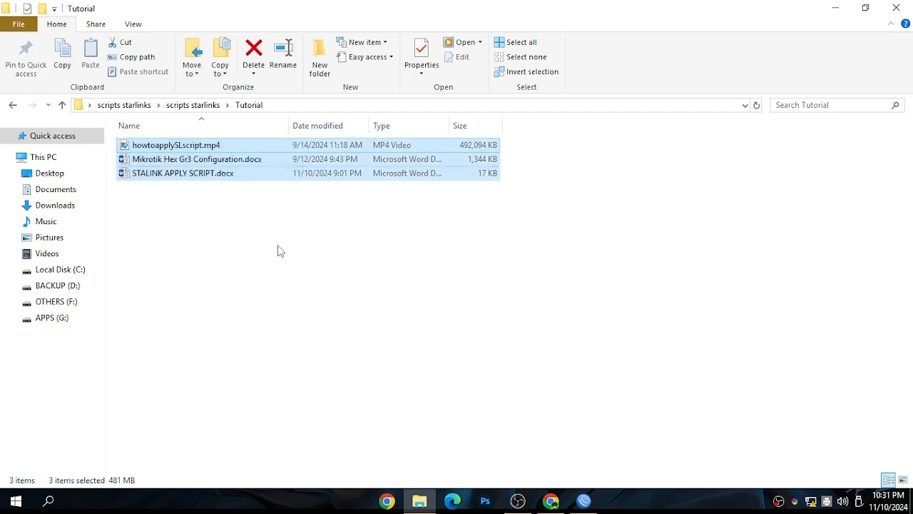
{"action": "left_click", "coordinate": [251, 274]}
{"action": "left_click", "coordinate": [12, 106]}
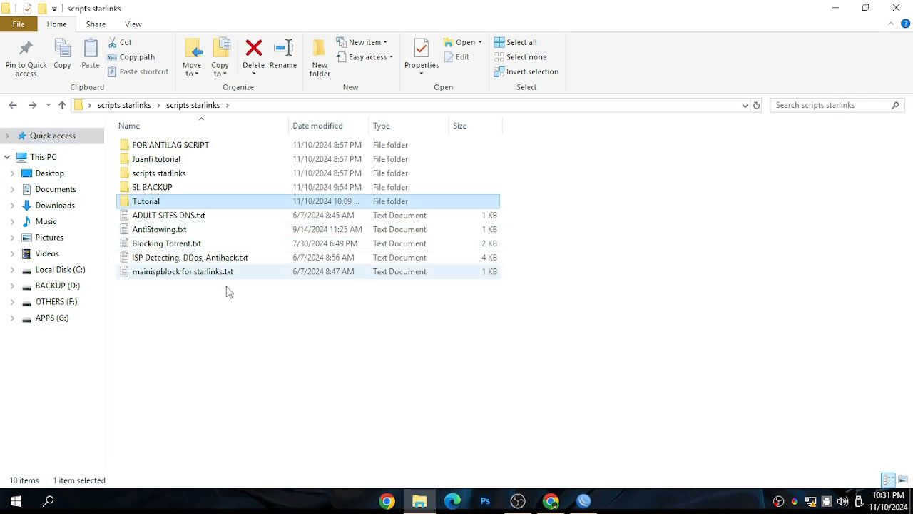
Look briefly into the nested scripts starlinks and SL BACKUP folders, returning to the parent folder each time
{"action": "mouse_move", "coordinate": [156, 191]}
{"action": "double_click", "coordinate": [159, 173]}
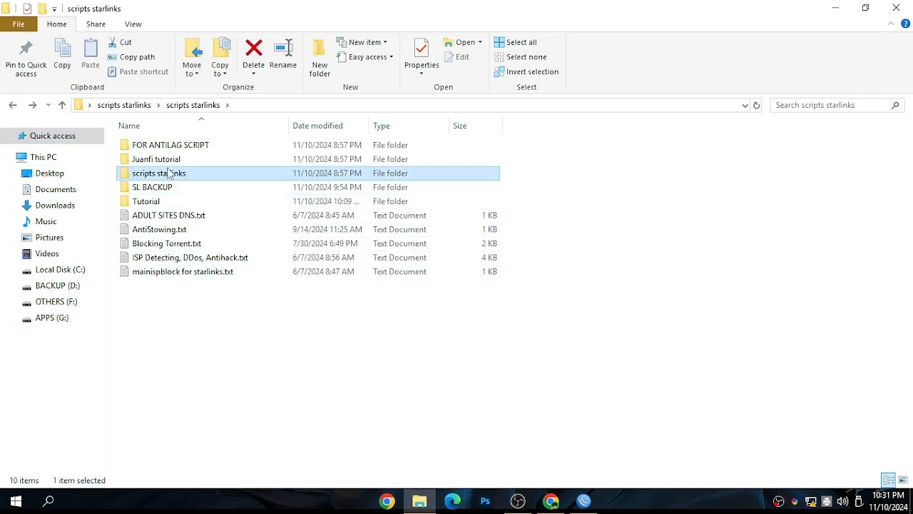
{"action": "left_click", "coordinate": [12, 104]}
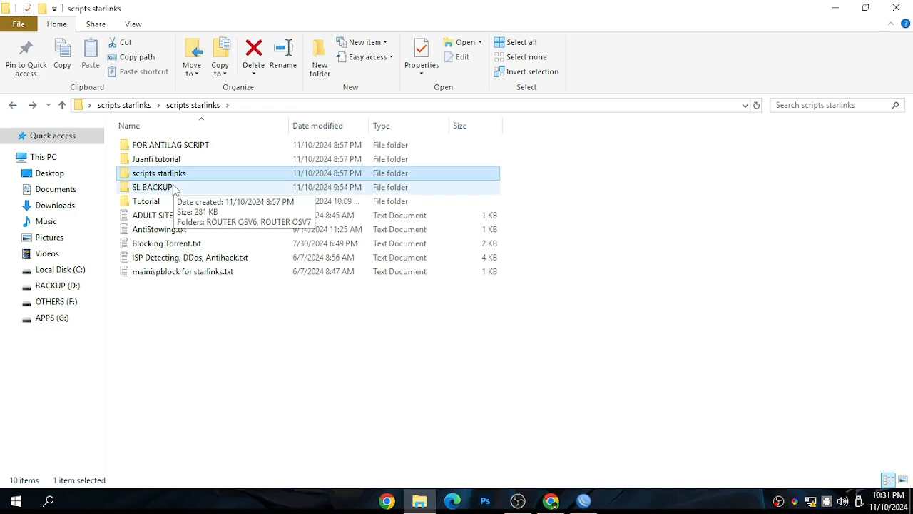
{"action": "double_click", "coordinate": [168, 187]}
{"action": "key", "text": "alt+Left"}
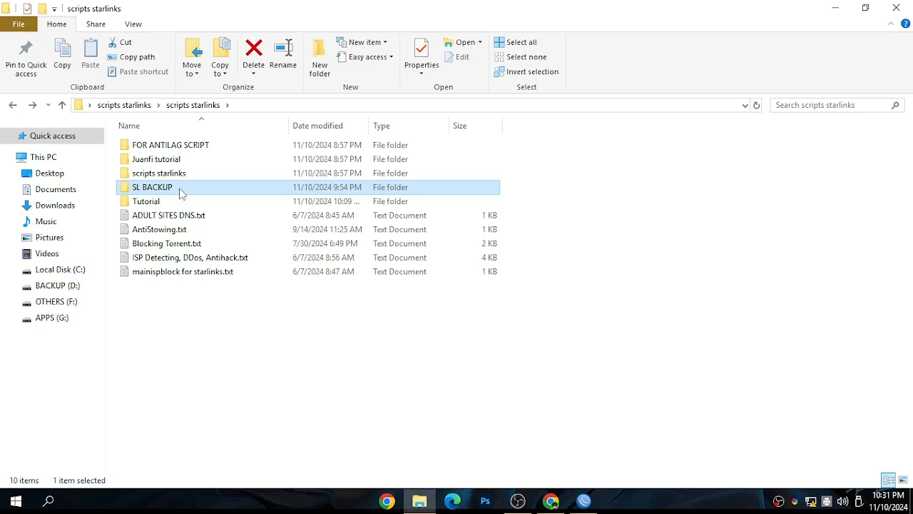
Open the SL BACKUP folder and examine the backup files in its ROUTER OSV7 subfolder
{"action": "double_click", "coordinate": [181, 190]}
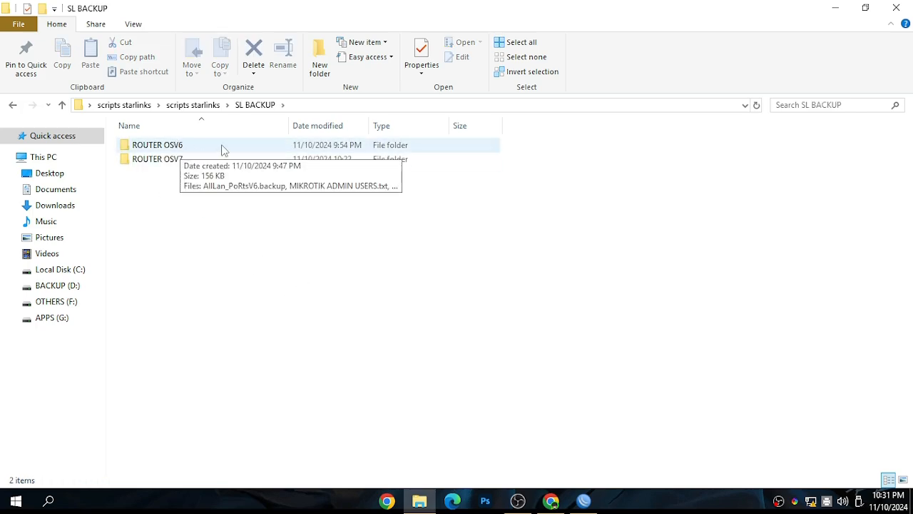
{"action": "mouse_move", "coordinate": [175, 166]}
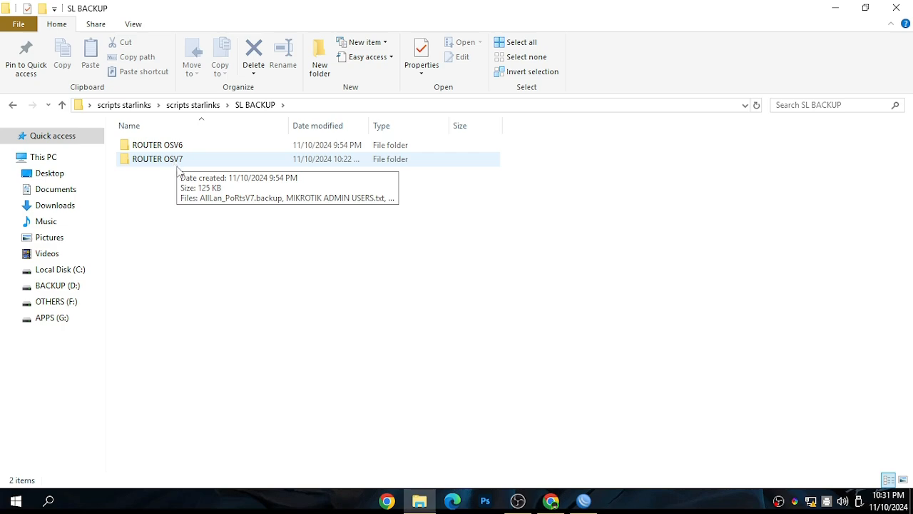
{"action": "left_click_drag", "start_coordinate": [225, 227], "coordinate": [156, 163]}
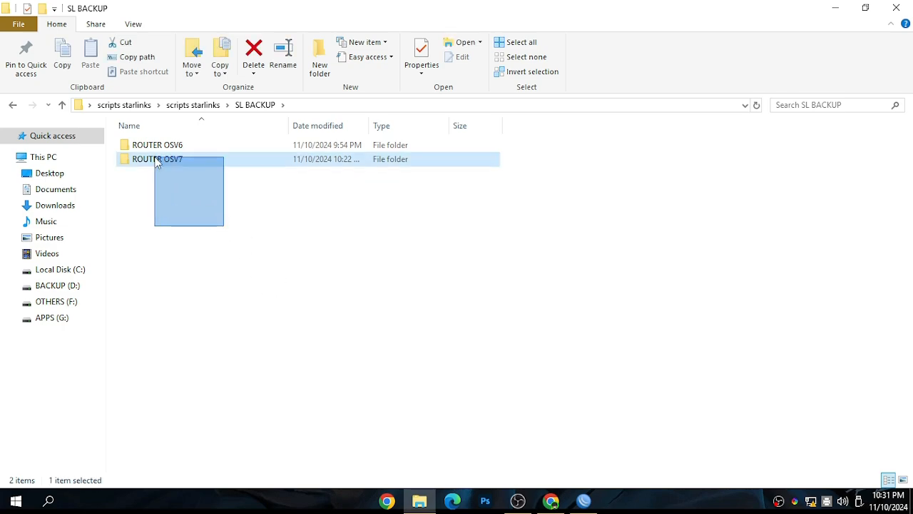
{"action": "left_click", "coordinate": [263, 301]}
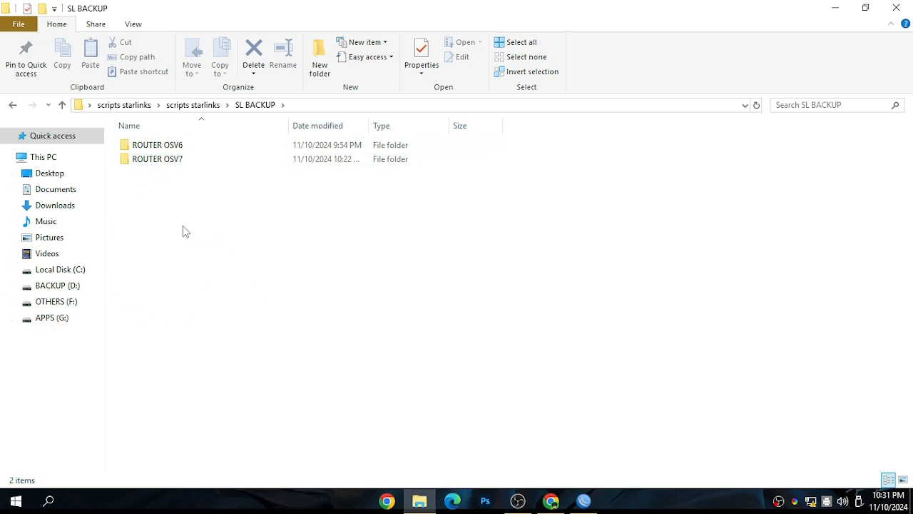
{"action": "double_click", "coordinate": [165, 166]}
{"action": "left_click_drag", "start_coordinate": [330, 304], "coordinate": [129, 135]}
{"action": "left_click", "coordinate": [224, 295]}
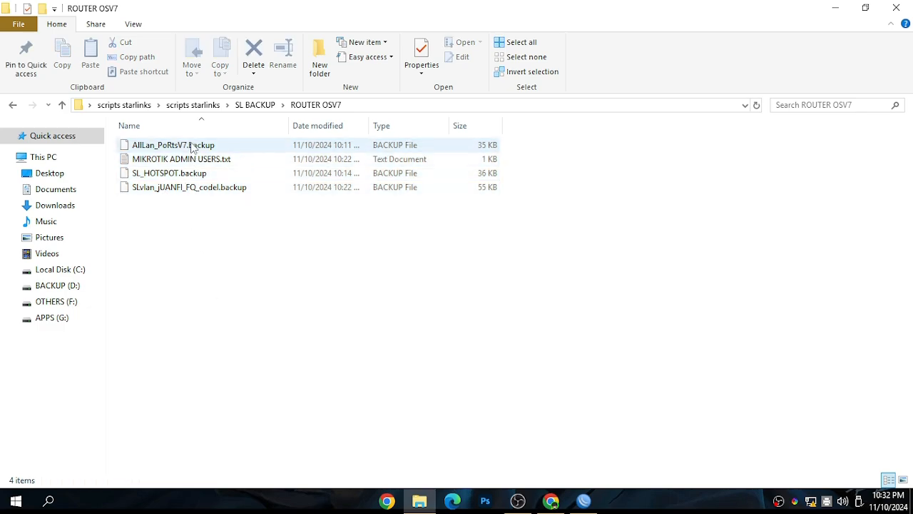
Return to SL BACKUP and open the ROUTER OSV6 folder to view its files
{"action": "left_click", "coordinate": [13, 105]}
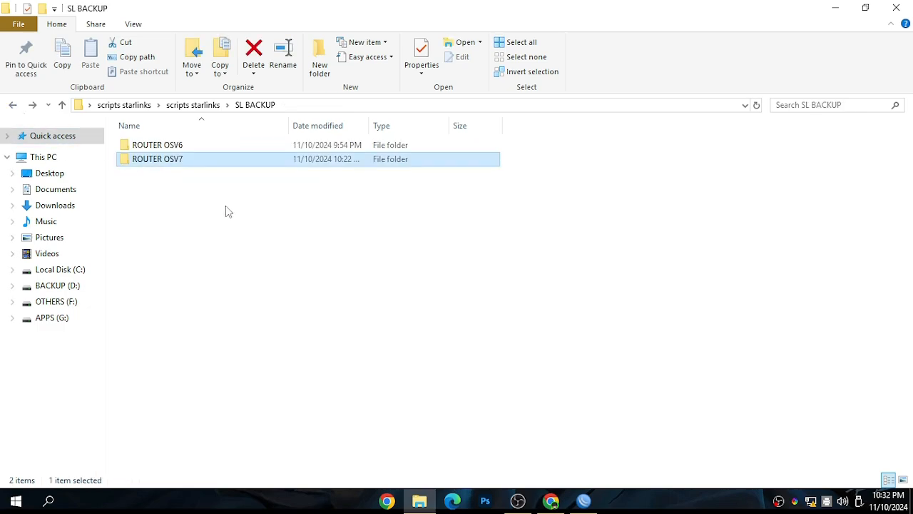
{"action": "double_click", "coordinate": [150, 145]}
{"action": "left_click_drag", "start_coordinate": [278, 297], "coordinate": [152, 145]}
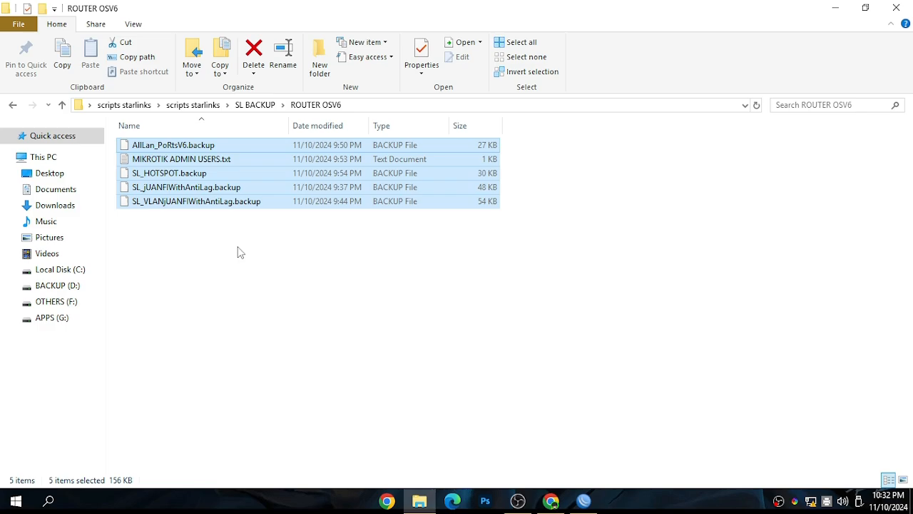
{"action": "left_click", "coordinate": [389, 314]}
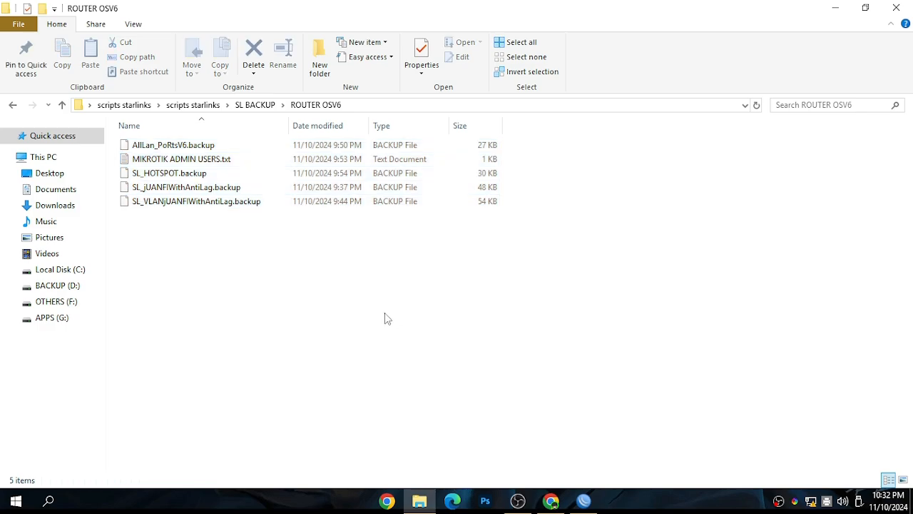
Go through the AllLan_PoRtsV6, SL_HOTSPOT, SL_jUANFIWithAntiLag and SL_VLANjUANFIWithAntiLag backup files one by one
{"action": "left_click", "coordinate": [155, 149]}
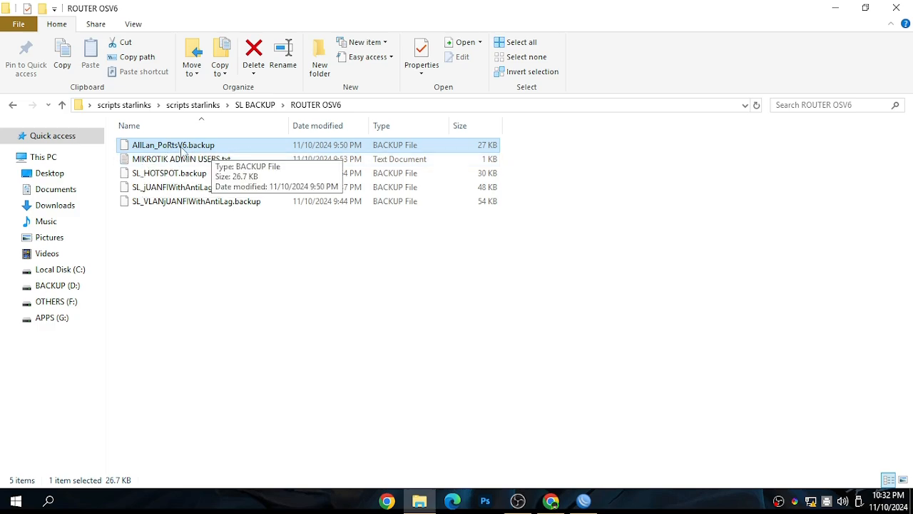
{"action": "left_click", "coordinate": [158, 177]}
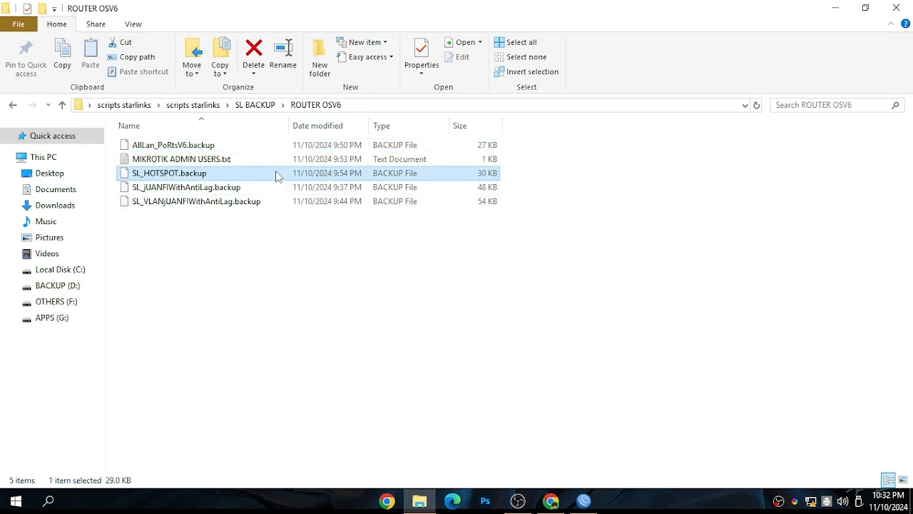
{"action": "left_click", "coordinate": [163, 189]}
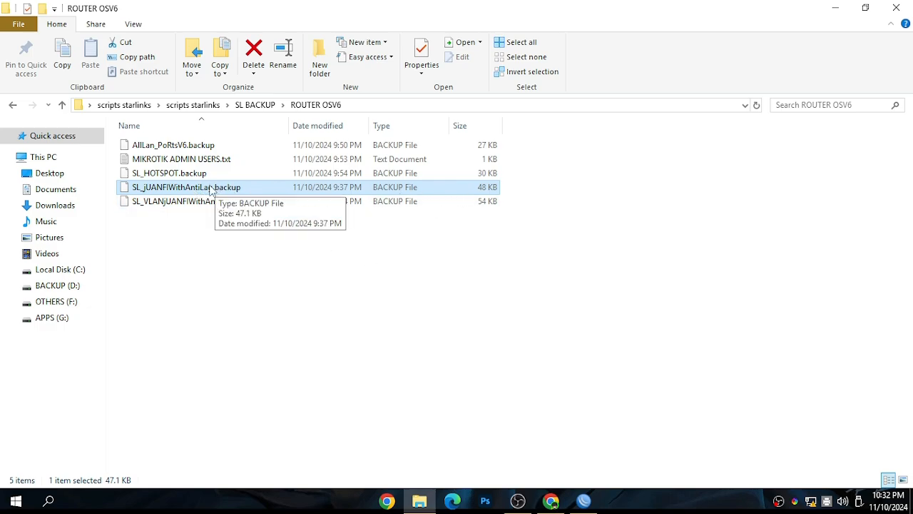
{"action": "left_click", "coordinate": [171, 207]}
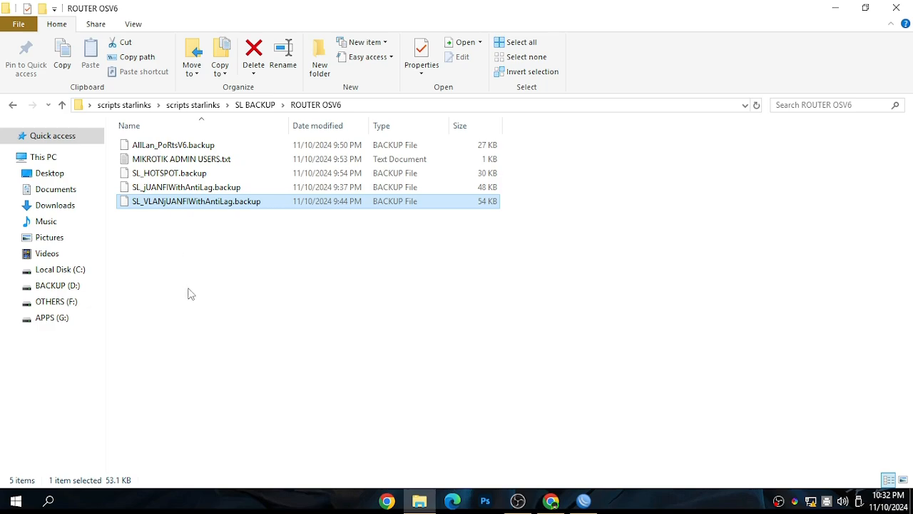
{"action": "left_click_drag", "start_coordinate": [190, 290], "coordinate": [140, 202]}
{"action": "left_click", "coordinate": [189, 266]}
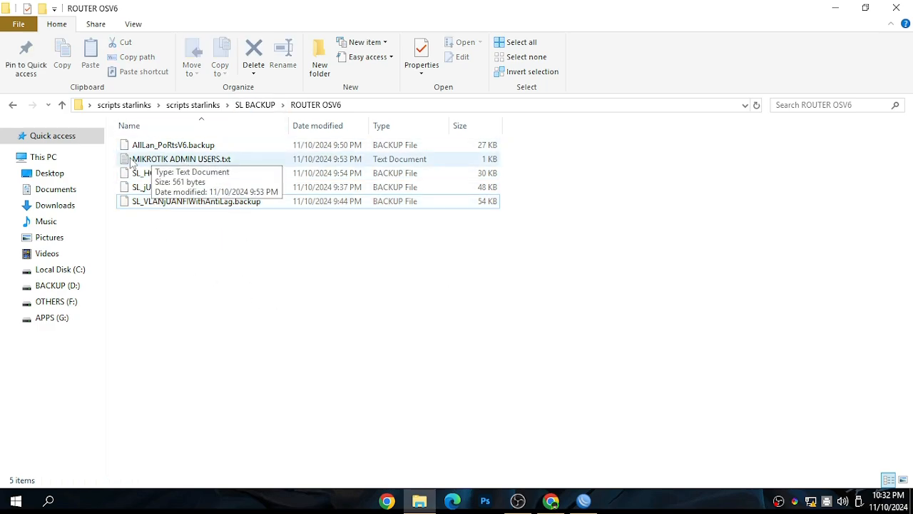
Open MIKROTIK ADMIN USERS.txt and move its window beside the file list to view the text
{"action": "double_click", "coordinate": [222, 160]}
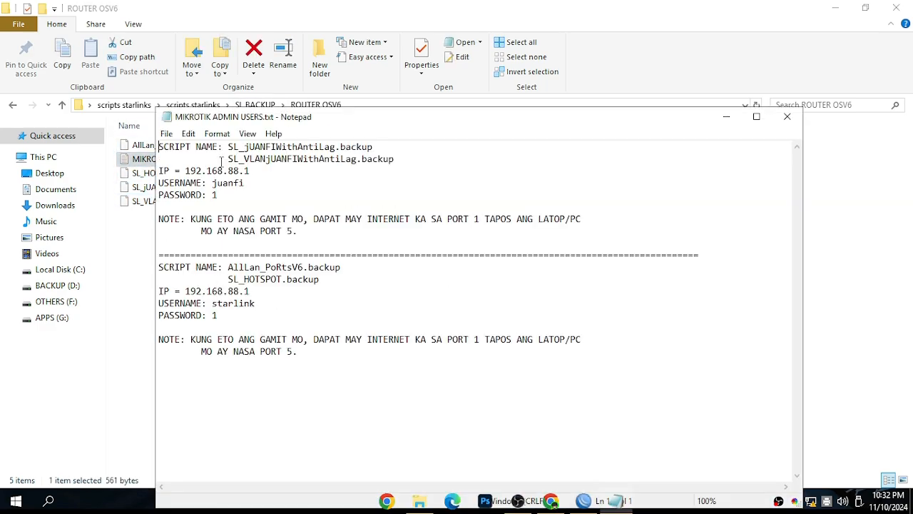
{"action": "left_click_drag", "start_coordinate": [319, 127], "coordinate": [444, 41]}
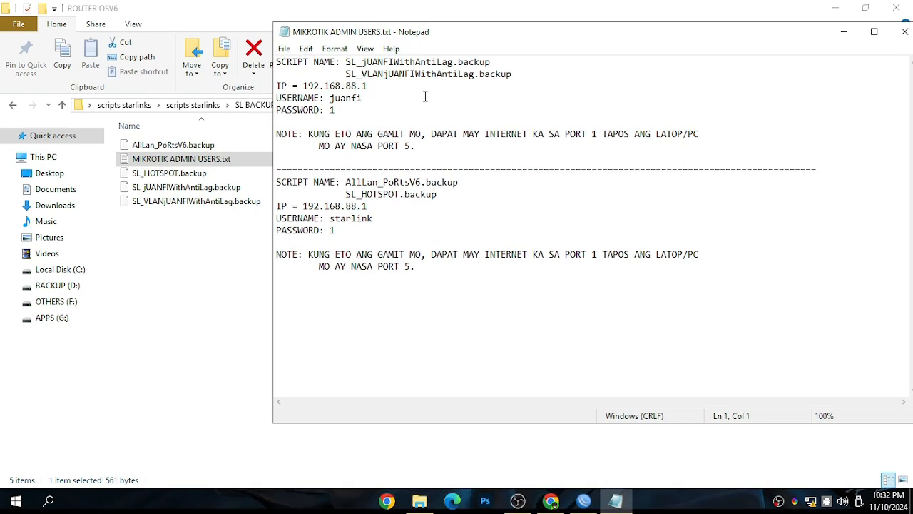
{"action": "key", "text": "ctrl+a"}
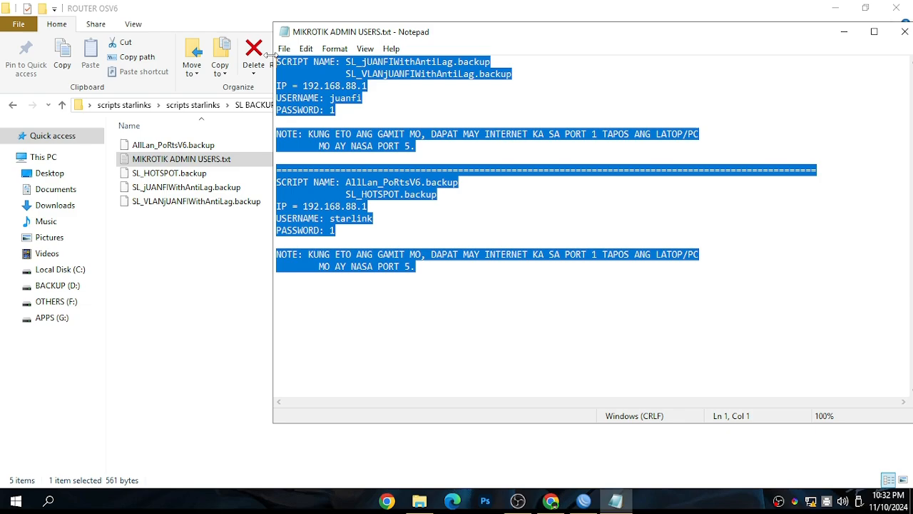
{"action": "left_click", "coordinate": [431, 328]}
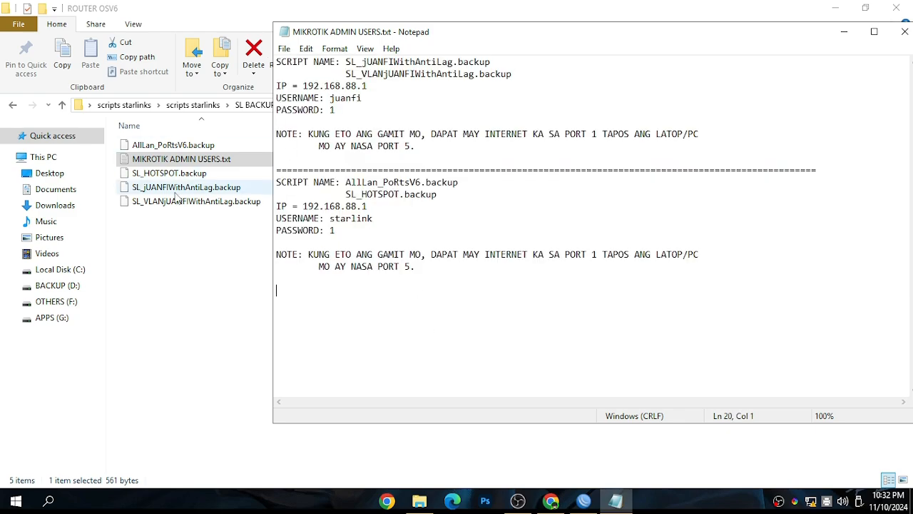
Look over the ROUTER OSV6 file list again and bring the MIKROTIK ADMIN USERS.txt window back to the front
{"action": "left_click", "coordinate": [151, 148]}
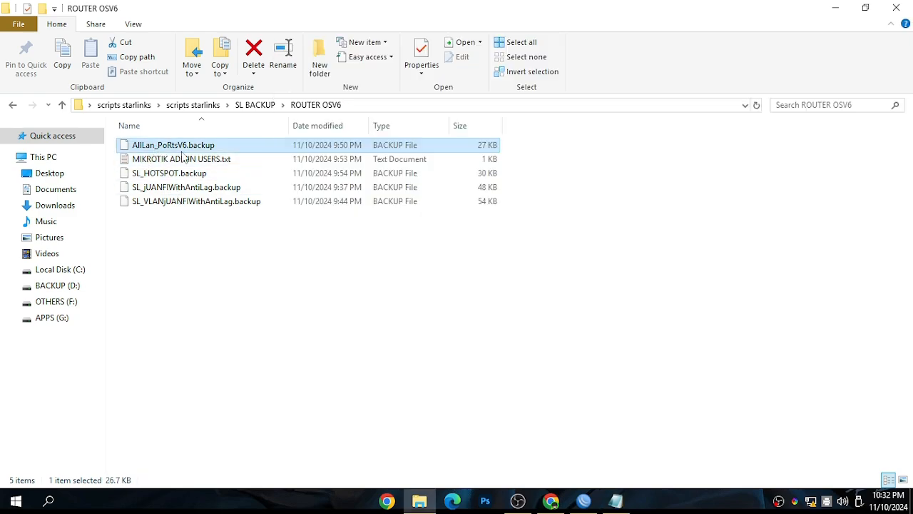
{"action": "left_click_drag", "start_coordinate": [216, 294], "coordinate": [171, 136]}
{"action": "left_click", "coordinate": [469, 344]}
{"action": "left_click", "coordinate": [628, 501]}
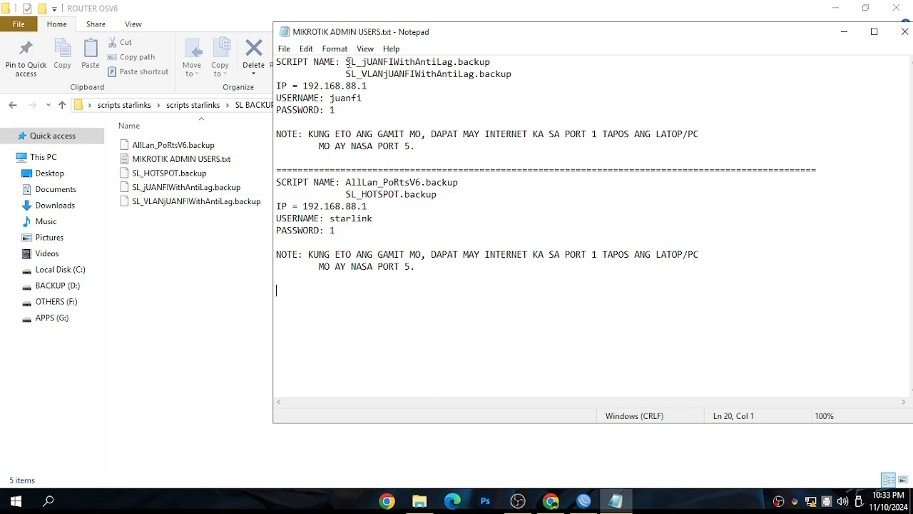
Examine the first section's script names, IP address, login details and port notes, highlighting each part in turn
{"action": "mouse_move", "coordinate": [348, 62]}
{"action": "left_mouse_down"}
{"action": "mouse_move", "coordinate": [503, 63]}
{"action": "mouse_move", "coordinate": [496, 74]}
{"action": "mouse_move", "coordinate": [335, 54]}
{"action": "left_mouse_up"}
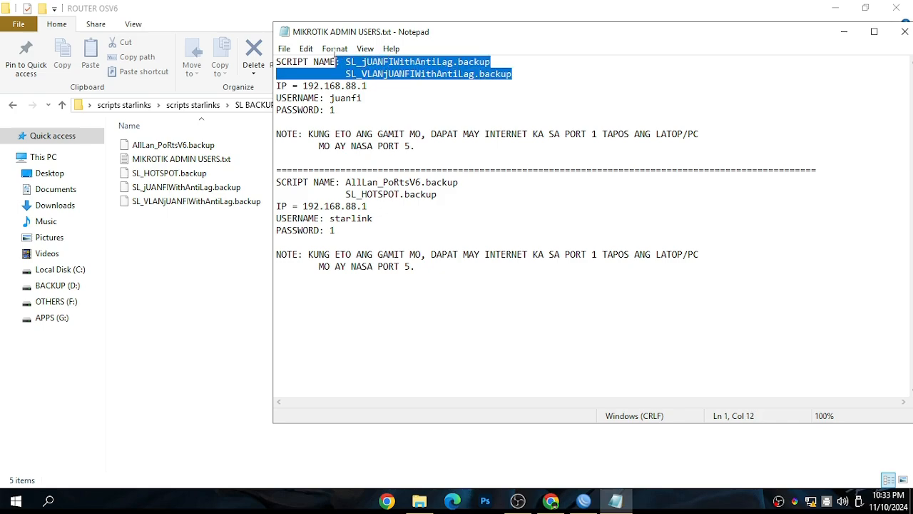
{"action": "left_click", "coordinate": [427, 108]}
{"action": "left_click_drag", "start_coordinate": [372, 86], "coordinate": [302, 87]}
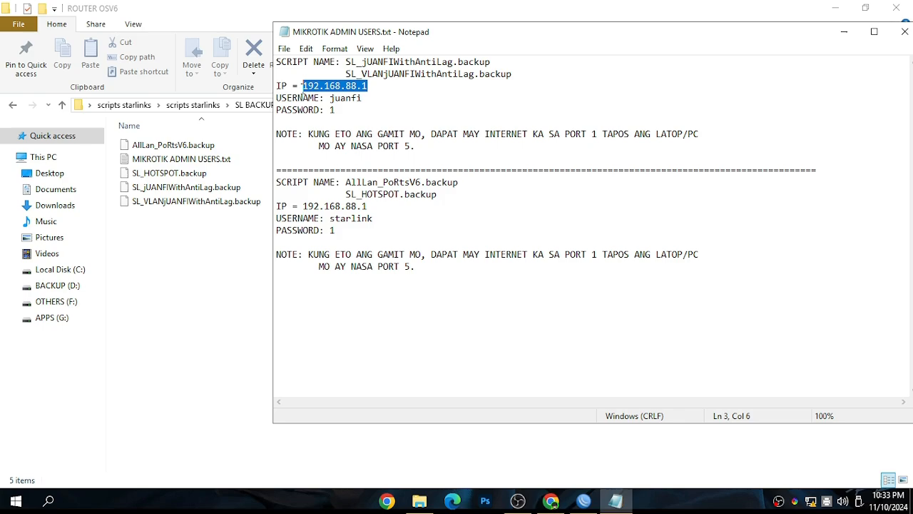
{"action": "left_click", "coordinate": [381, 99]}
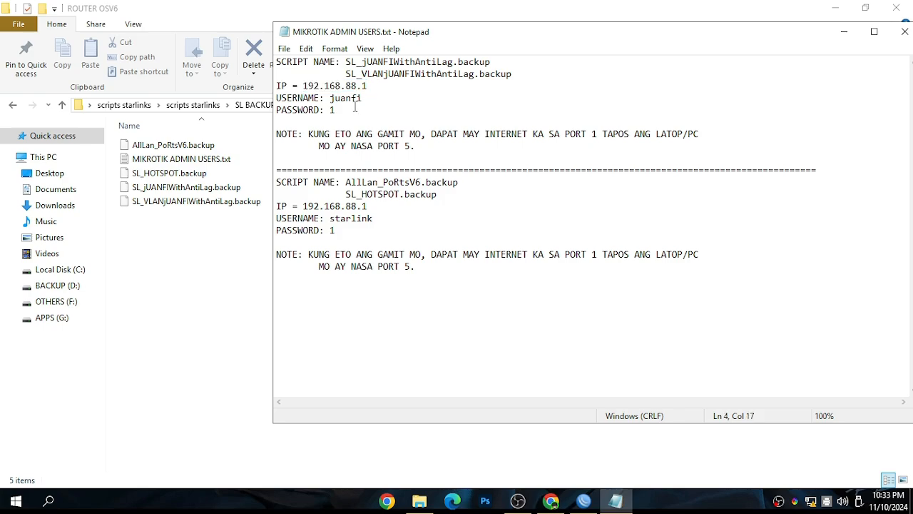
{"action": "left_click_drag", "start_coordinate": [371, 102], "coordinate": [330, 112]}
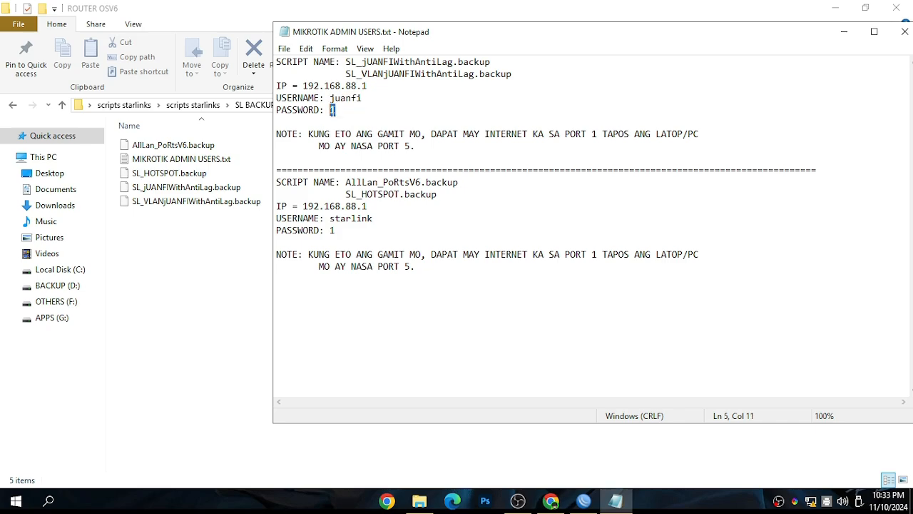
{"action": "left_click", "coordinate": [465, 144]}
{"action": "left_click_drag", "start_coordinate": [565, 133], "coordinate": [597, 135]}
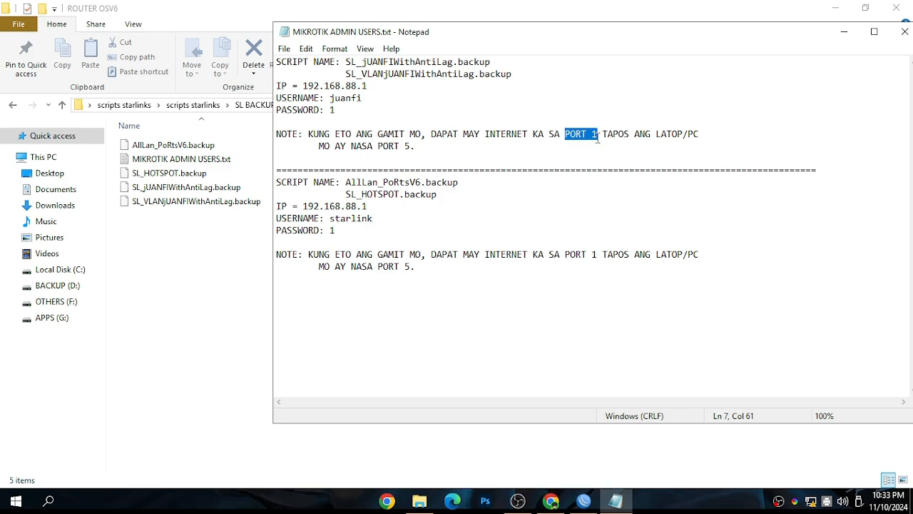
{"action": "left_click", "coordinate": [432, 146]}
{"action": "left_click_drag", "start_coordinate": [416, 145], "coordinate": [384, 140]}
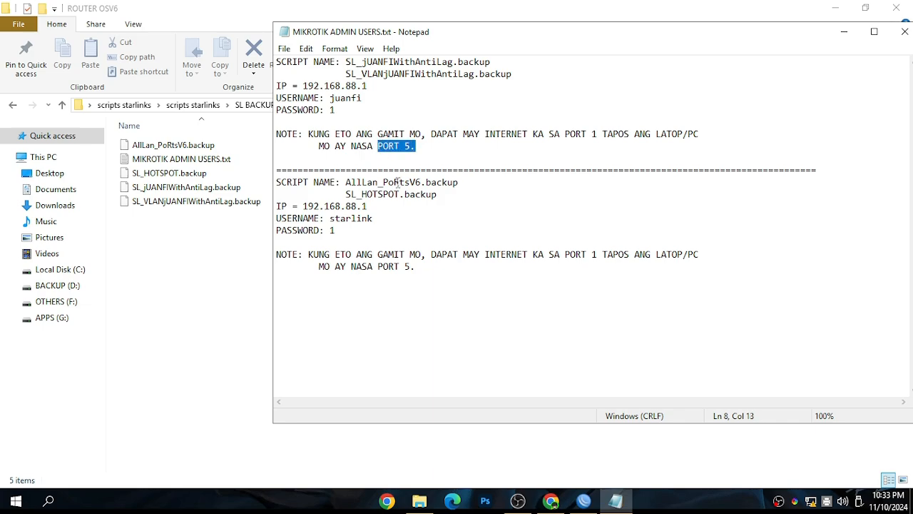
Examine the second section covering AllLan_PoRtsV6.backup and SL_HOTSPOT.backup, highlighting the whole block and the hotspot script name
{"action": "left_click_drag", "start_coordinate": [506, 298], "coordinate": [277, 169]}
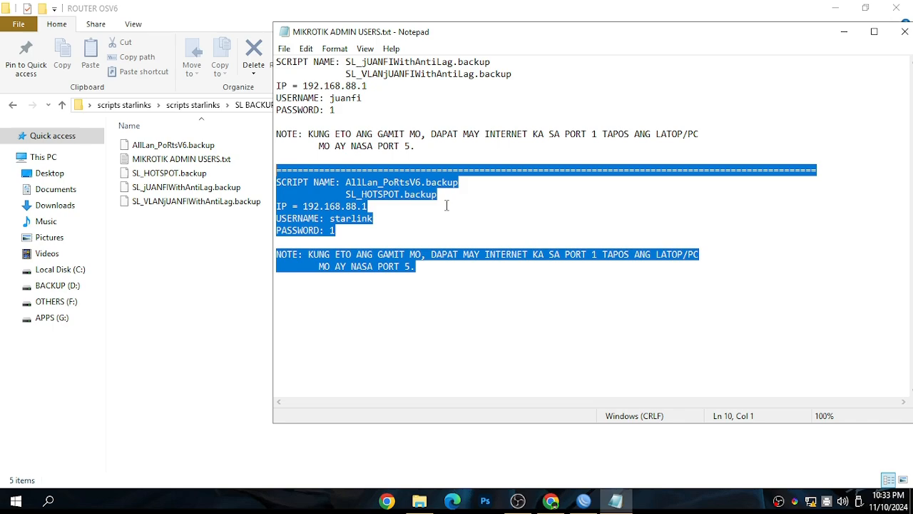
{"action": "left_click", "coordinate": [491, 205]}
{"action": "left_click_drag", "start_coordinate": [439, 195], "coordinate": [346, 194]}
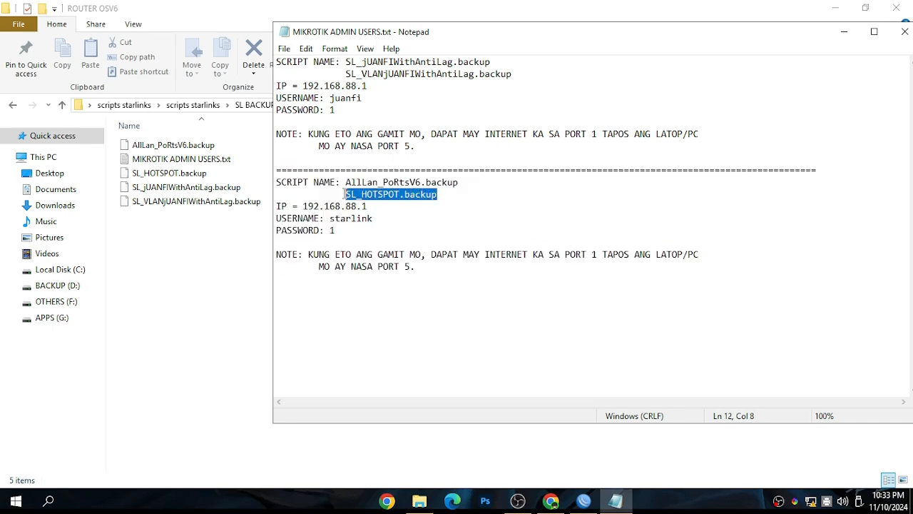
{"action": "left_click", "coordinate": [418, 230]}
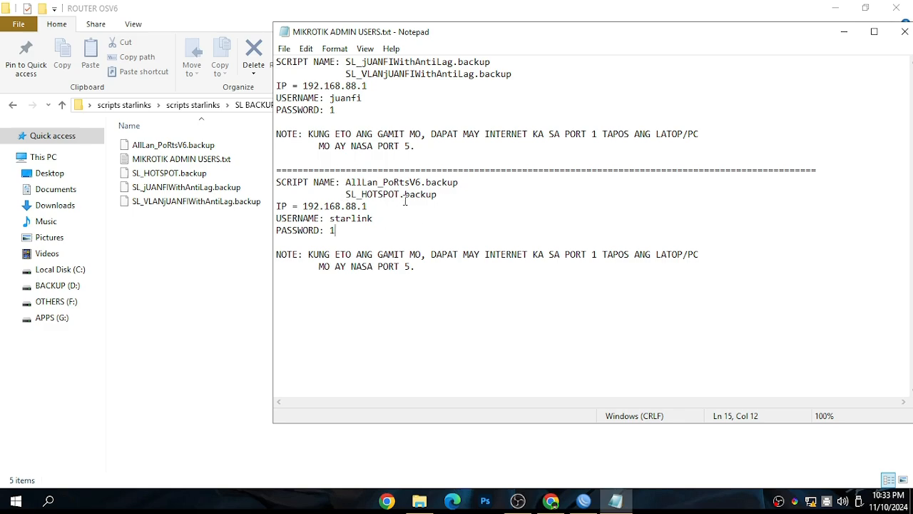
Highlight the second section's username, close the MIKROTIK ADMIN USERS.txt notes and return to the SL BACKUP folder
{"action": "left_click_drag", "start_coordinate": [381, 217], "coordinate": [328, 218]}
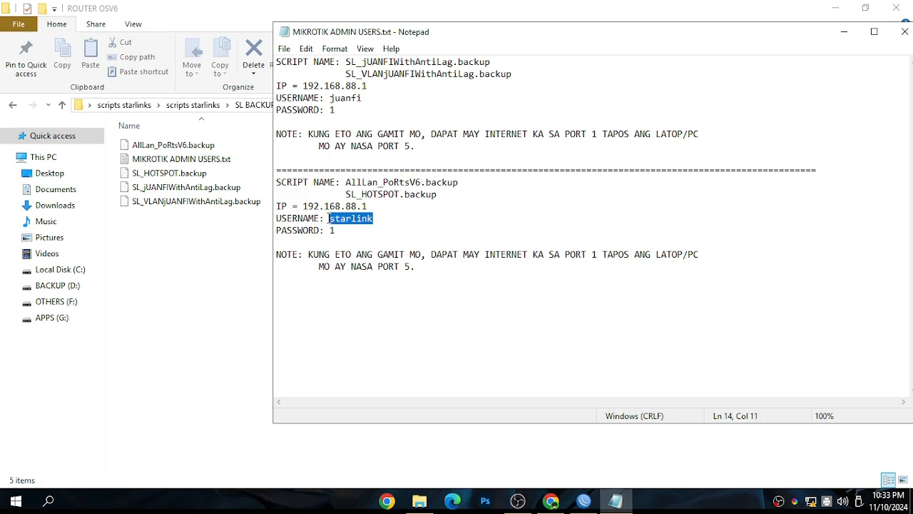
{"action": "left_click", "coordinate": [905, 31]}
{"action": "left_click", "coordinate": [13, 105]}
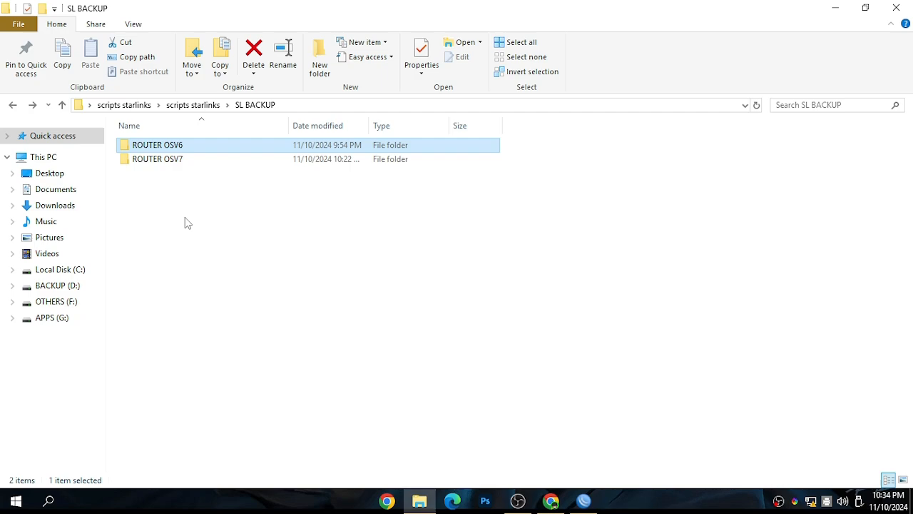
Open the ROUTER OSV7 folder and look over AllLan_PoRtsV7.backup, SL_HOTSPOT.backup and SLvlan_jUANFI_FQ_codel.backup one by one
{"action": "double_click", "coordinate": [151, 162]}
{"action": "left_click_drag", "start_coordinate": [236, 303], "coordinate": [125, 146]}
{"action": "left_click", "coordinate": [208, 264]}
{"action": "left_click", "coordinate": [171, 147]}
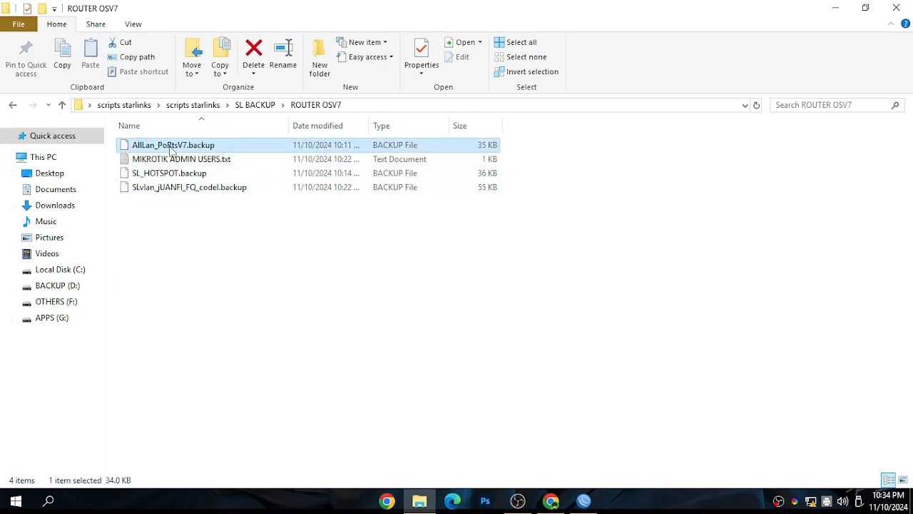
{"action": "left_click", "coordinate": [189, 178]}
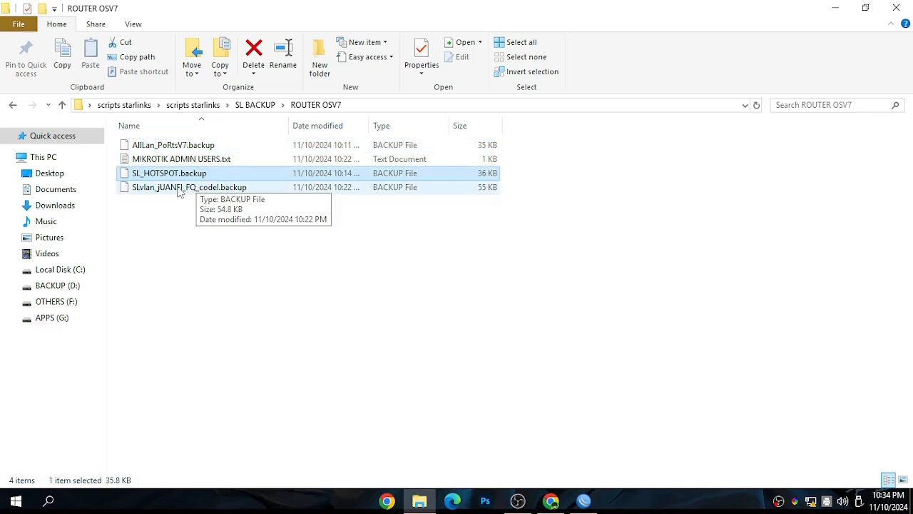
{"action": "left_click", "coordinate": [153, 190]}
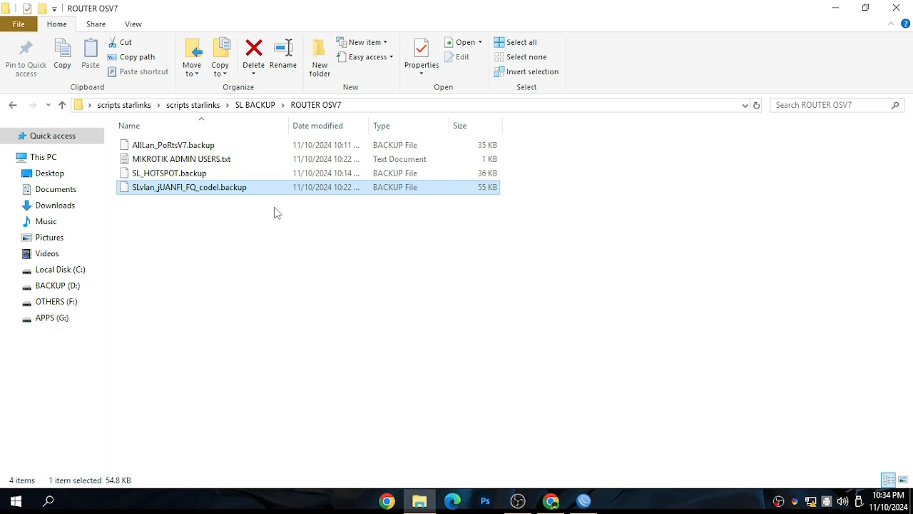
Revisit the ROUTER OSV6 folder, highlight all its files and go back to the SL BACKUP folder
{"action": "left_click", "coordinate": [12, 107]}
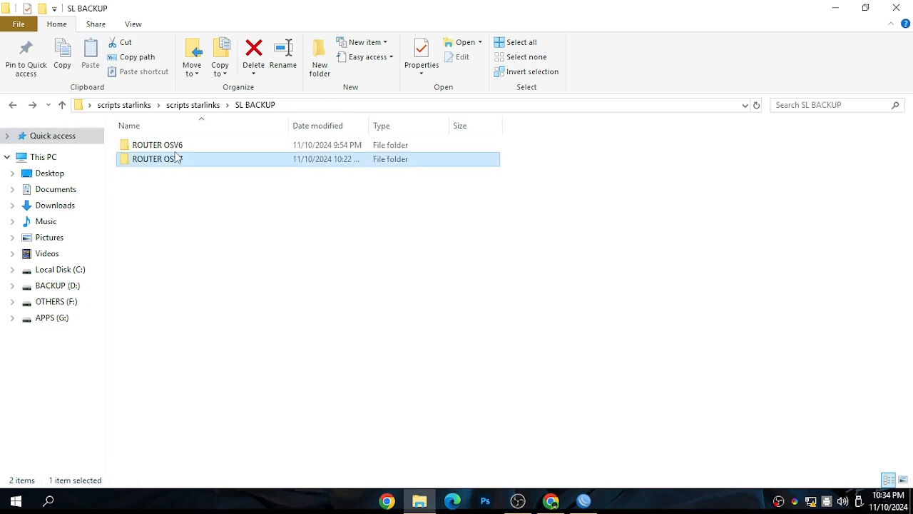
{"action": "double_click", "coordinate": [174, 144]}
{"action": "left_click_drag", "start_coordinate": [230, 271], "coordinate": [143, 147]}
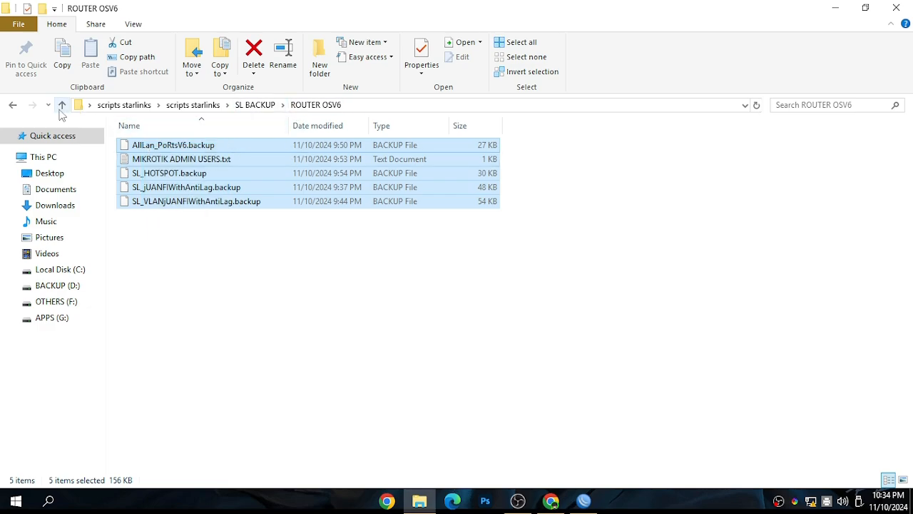
{"action": "left_click", "coordinate": [12, 107]}
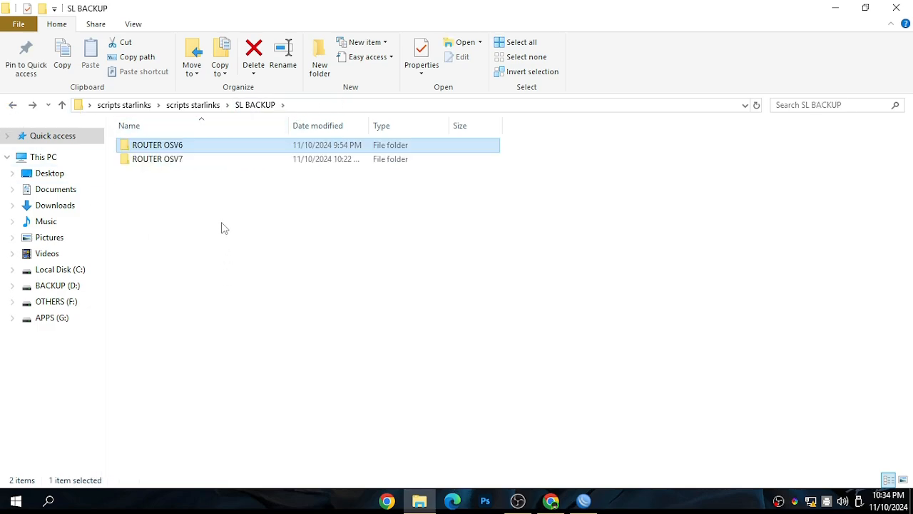
Reopen the ROUTER OSV7 folder and examine its full file list, highlighting the files as a group
{"action": "double_click", "coordinate": [184, 162]}
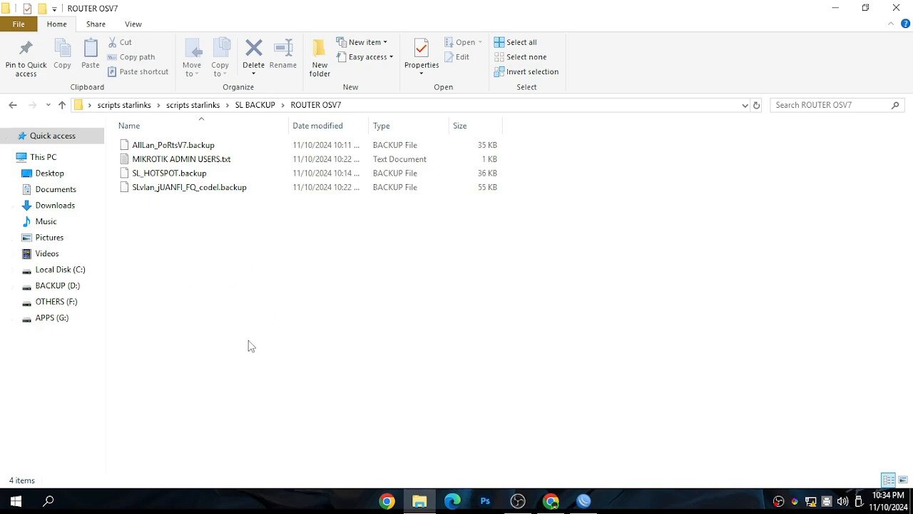
{"action": "left_click_drag", "start_coordinate": [200, 277], "coordinate": [147, 125]}
{"action": "left_click", "coordinate": [220, 245]}
{"action": "left_click_drag", "start_coordinate": [204, 292], "coordinate": [169, 136]}
{"action": "left_click", "coordinate": [211, 264]}
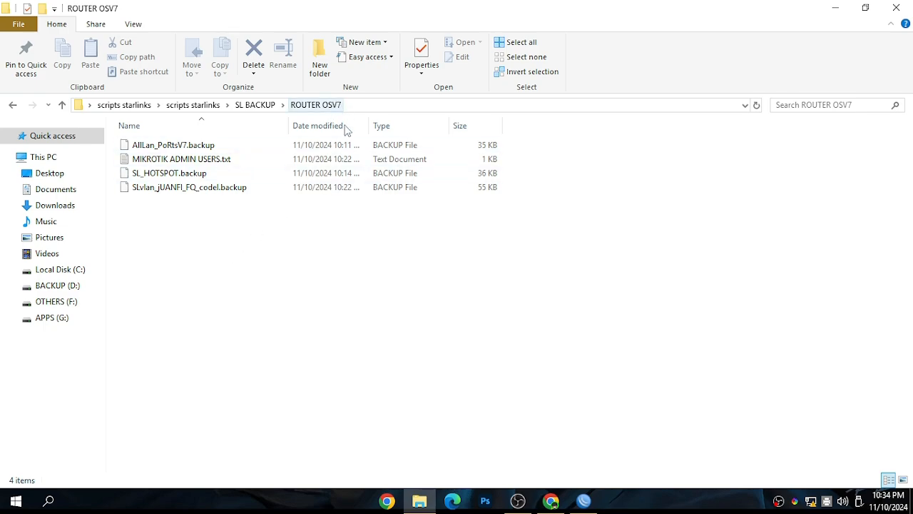
{"action": "left_click_drag", "start_coordinate": [340, 291], "coordinate": [167, 128]}
{"action": "left_click", "coordinate": [342, 316]}
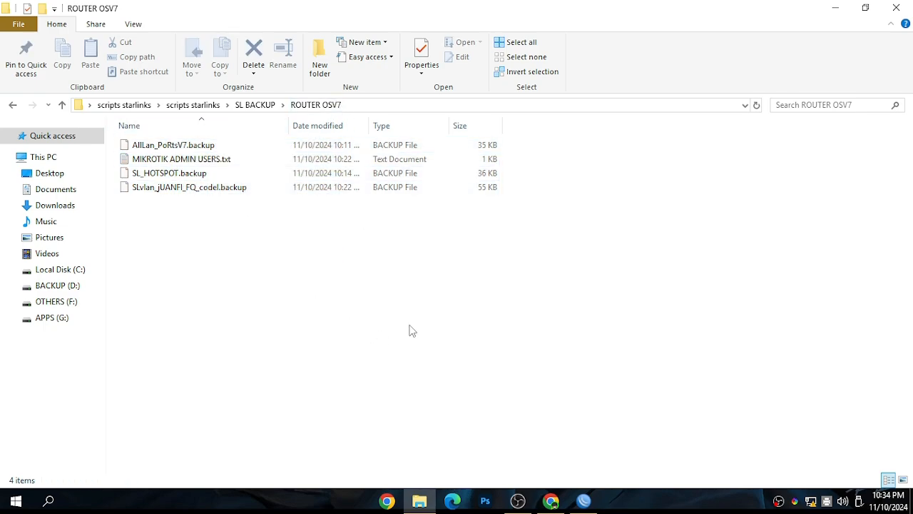
Switch to WinBox, connect as admin to the MikroTik neighbor with IP 0.0.0.0, and close the Change Password and WiFi windows
{"action": "left_click", "coordinate": [586, 500]}
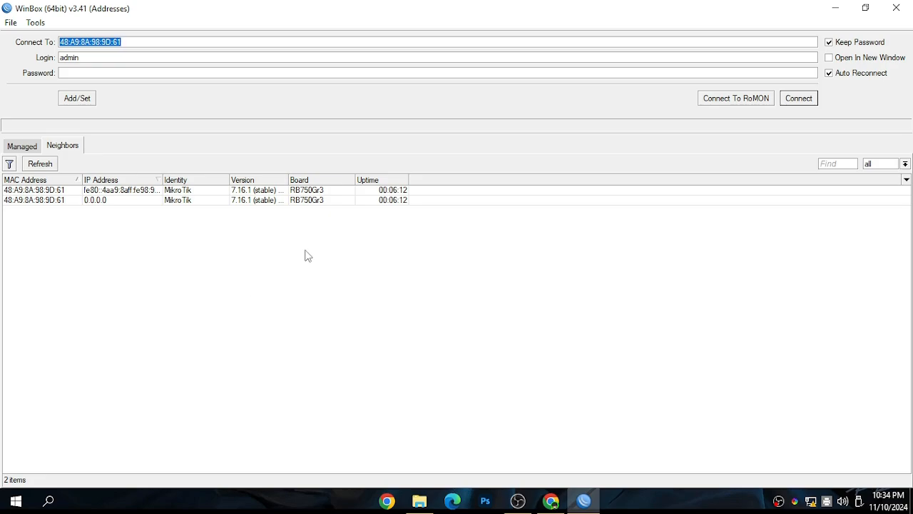
{"action": "left_click", "coordinate": [58, 202]}
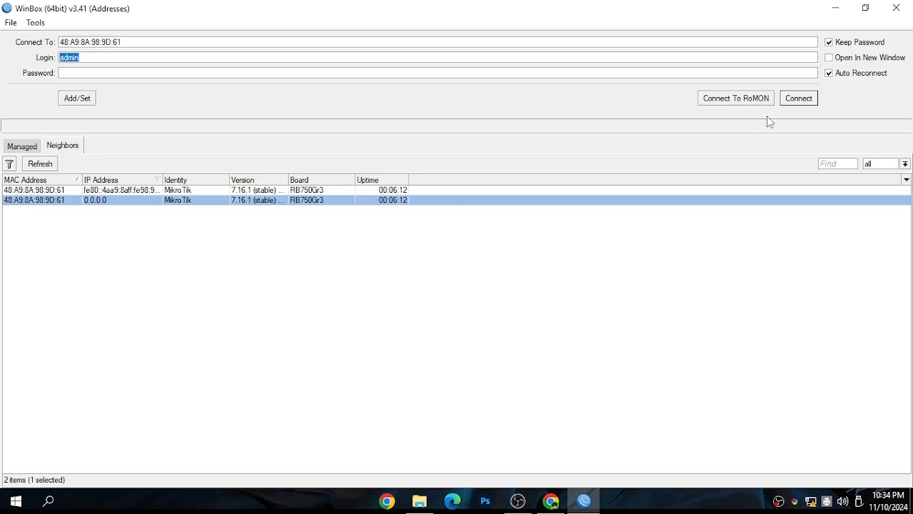
{"action": "left_click", "coordinate": [798, 98]}
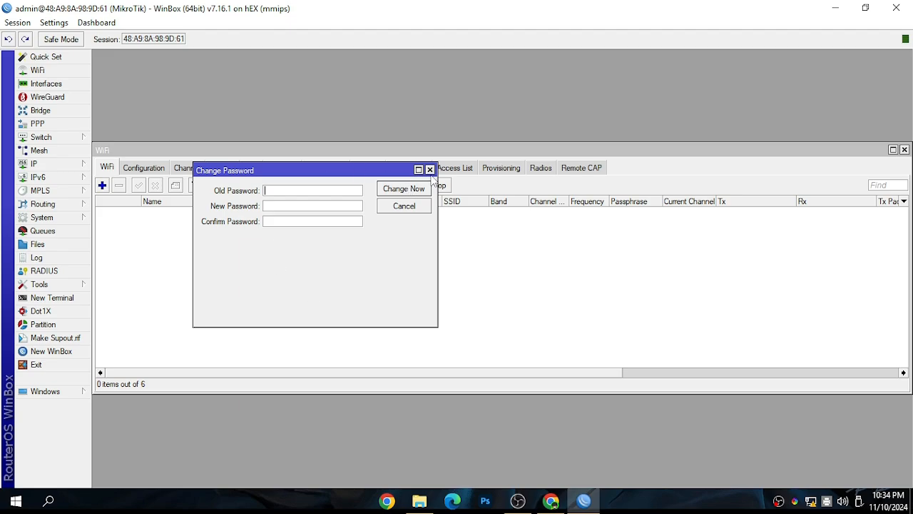
{"action": "left_click", "coordinate": [429, 170]}
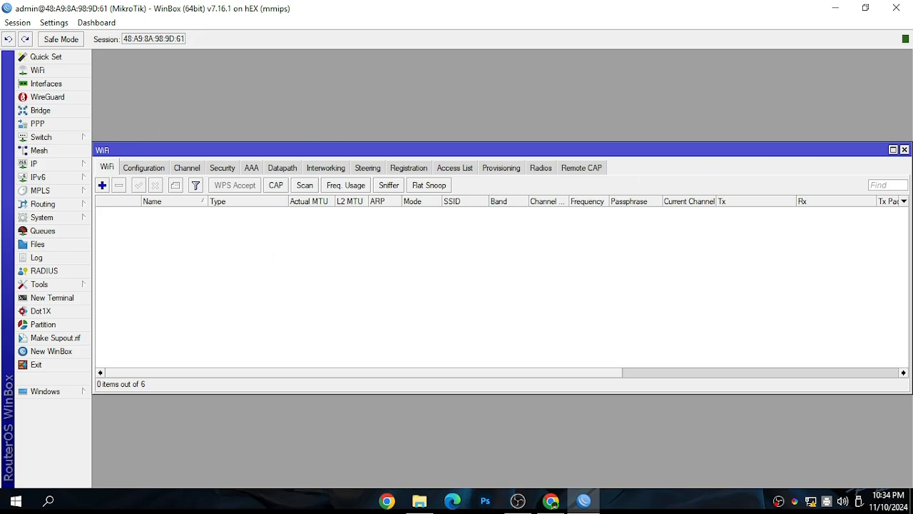
{"action": "left_click", "coordinate": [905, 149]}
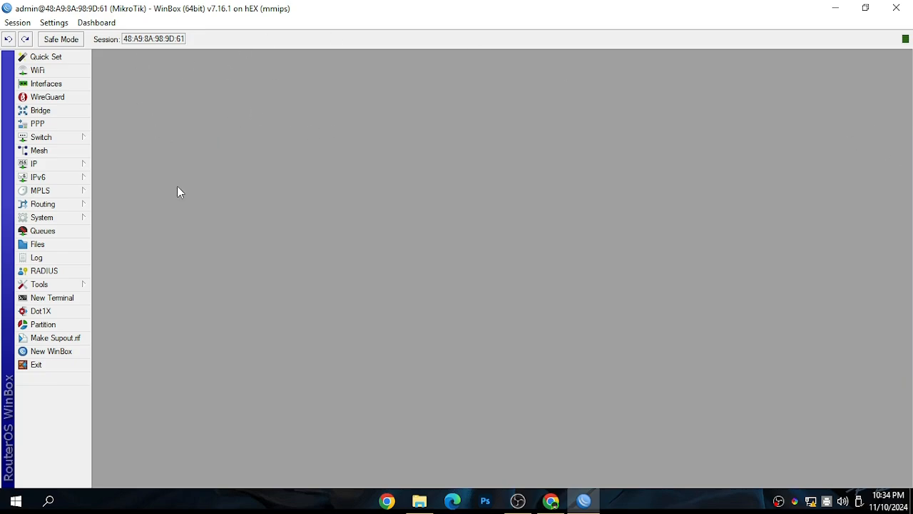
Switch to File Explorer, compare the version folders in SL BACKUP and open the ROUTER OSV7 folder
{"action": "left_click", "coordinate": [419, 500]}
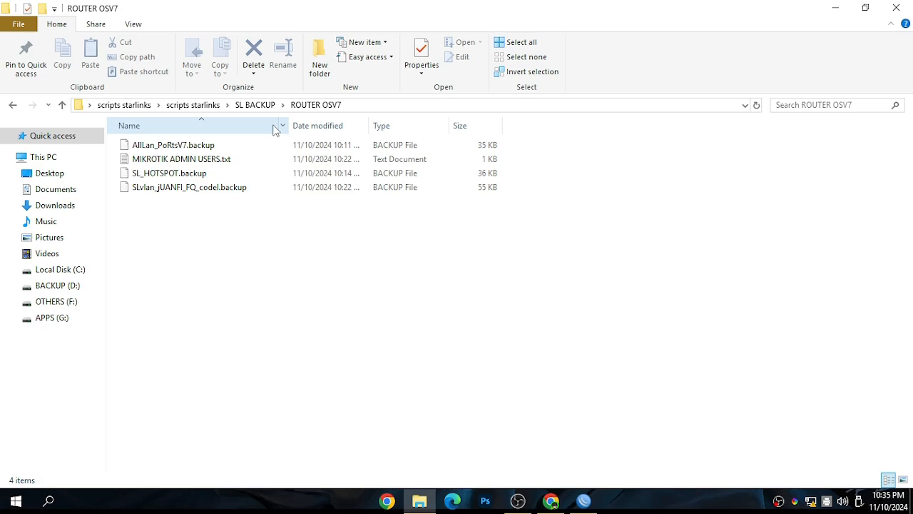
{"action": "left_click", "coordinate": [255, 105]}
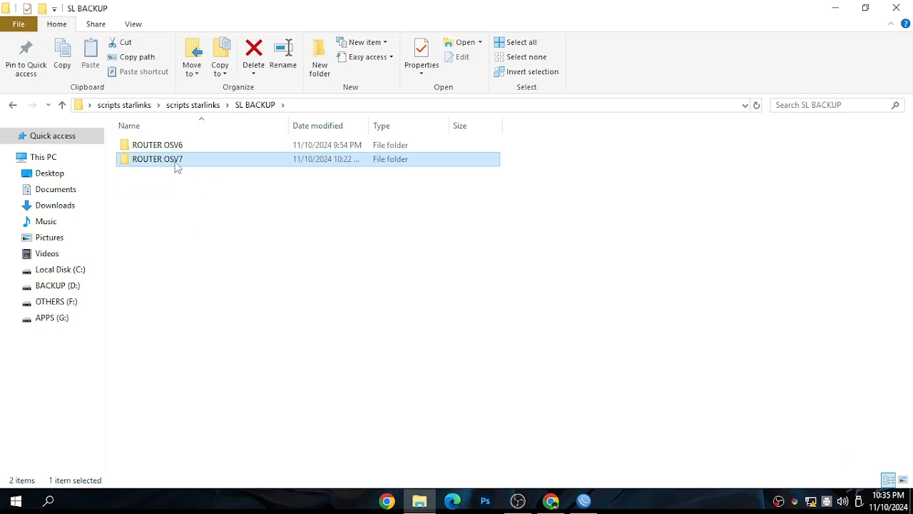
{"action": "left_click", "coordinate": [199, 250]}
{"action": "left_click_drag", "start_coordinate": [203, 306], "coordinate": [152, 143]}
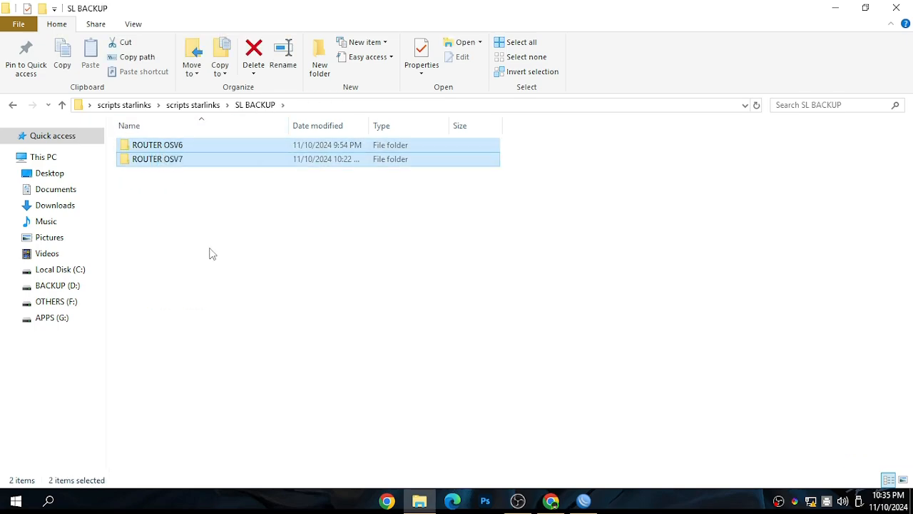
{"action": "left_click", "coordinate": [209, 253]}
{"action": "left_click", "coordinate": [181, 161]}
{"action": "double_click", "coordinate": [181, 161]}
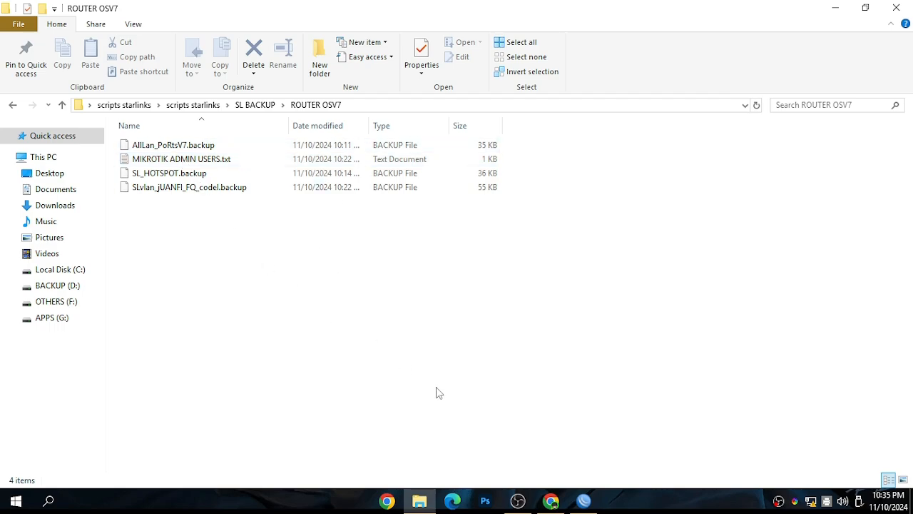
Check the router's WinBox session, return to File Explorer and look over the ROUTER OSV7 backups once more
{"action": "left_click", "coordinate": [582, 500]}
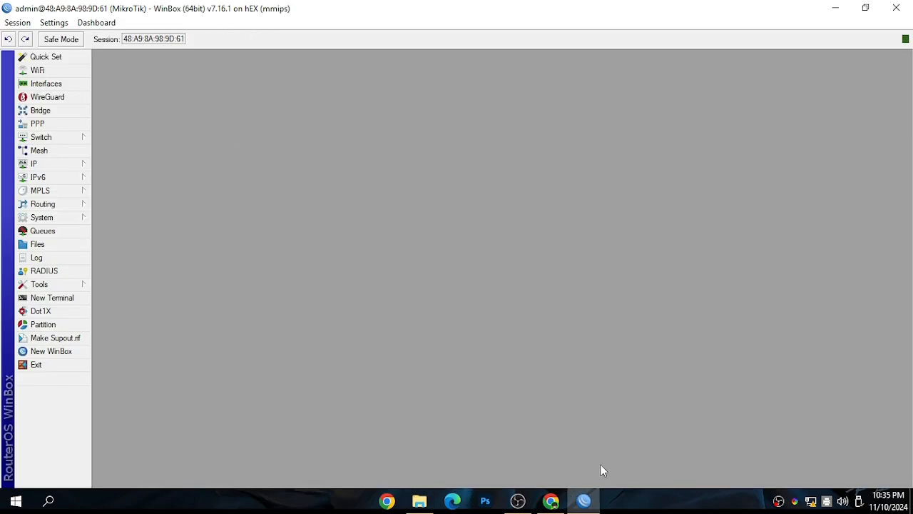
{"action": "left_click", "coordinate": [584, 500]}
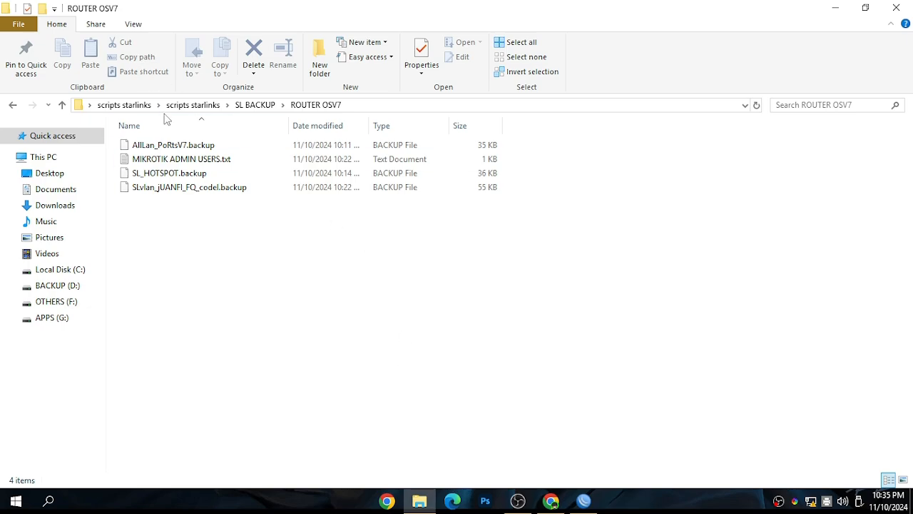
{"action": "left_click_drag", "start_coordinate": [456, 200], "coordinate": [147, 123]}
{"action": "left_click", "coordinate": [212, 316]}
Copy SLvlan_jUANFI_FQ_codel.backup from the ROUTER OSV7 folder
{"action": "left_click", "coordinate": [189, 189]}
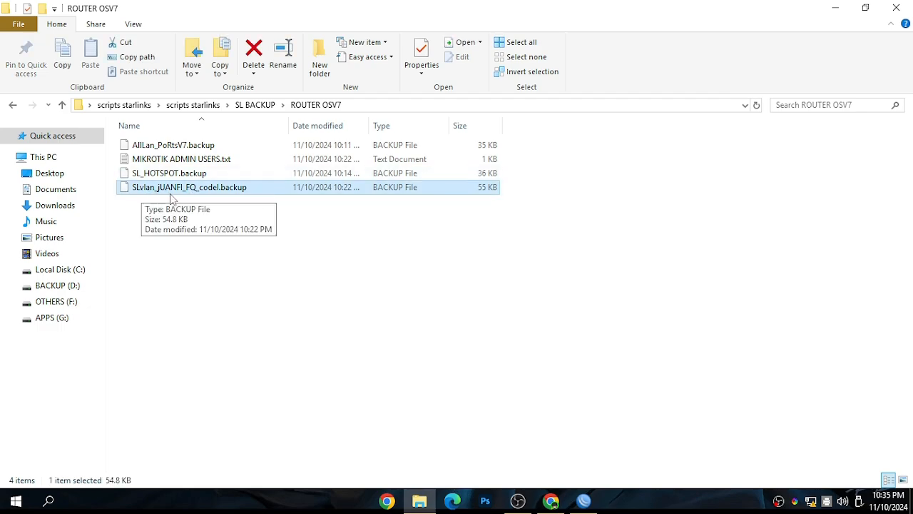
{"action": "left_click", "coordinate": [266, 287]}
{"action": "left_click_drag", "start_coordinate": [196, 261], "coordinate": [173, 191]}
{"action": "right_click", "coordinate": [172, 186]}
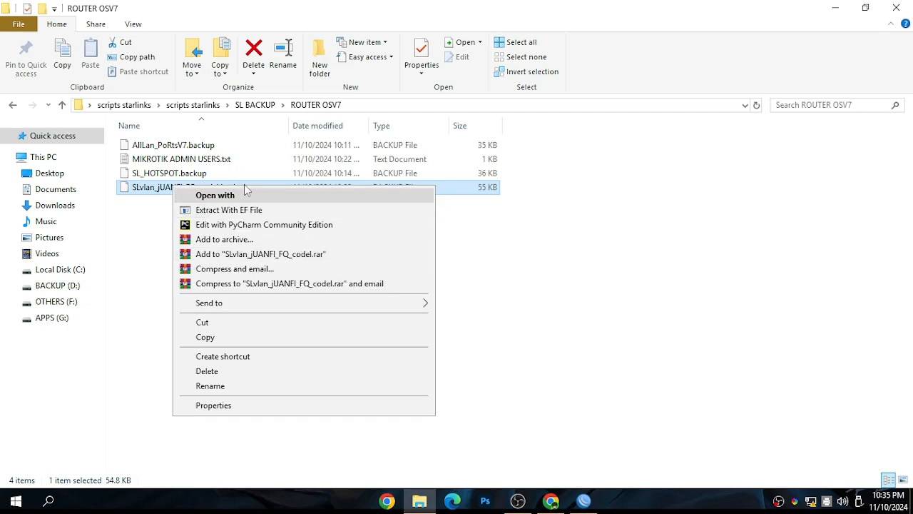
{"action": "left_click", "coordinate": [232, 337]}
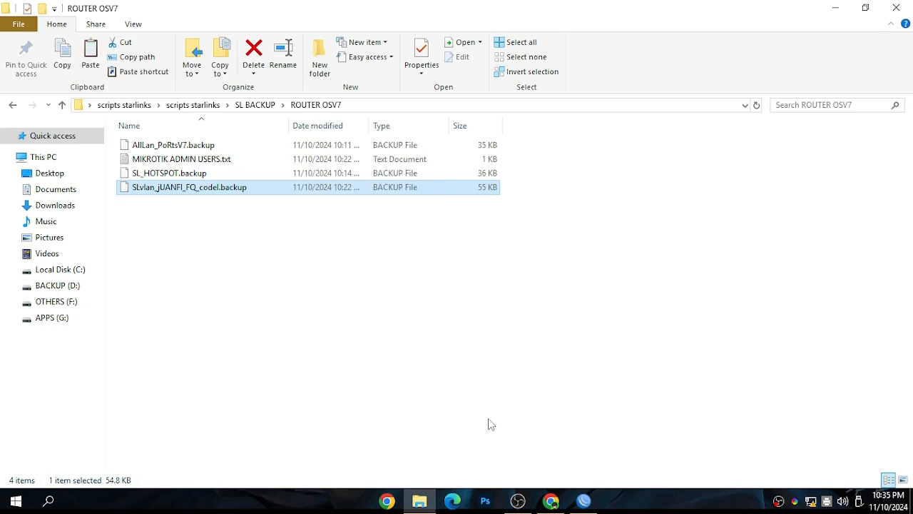
In WinBox, disconnect the session, reconnect as admin to the neighbor with IP 0.0.0.0, and dismiss the Change Password window
{"action": "left_click", "coordinate": [584, 500]}
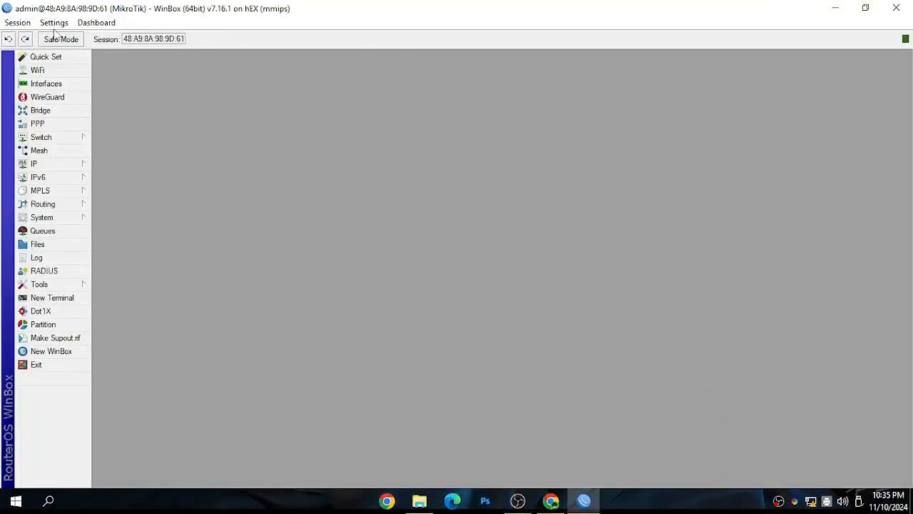
{"action": "left_click", "coordinate": [17, 22]}
{"action": "left_click", "coordinate": [57, 140]}
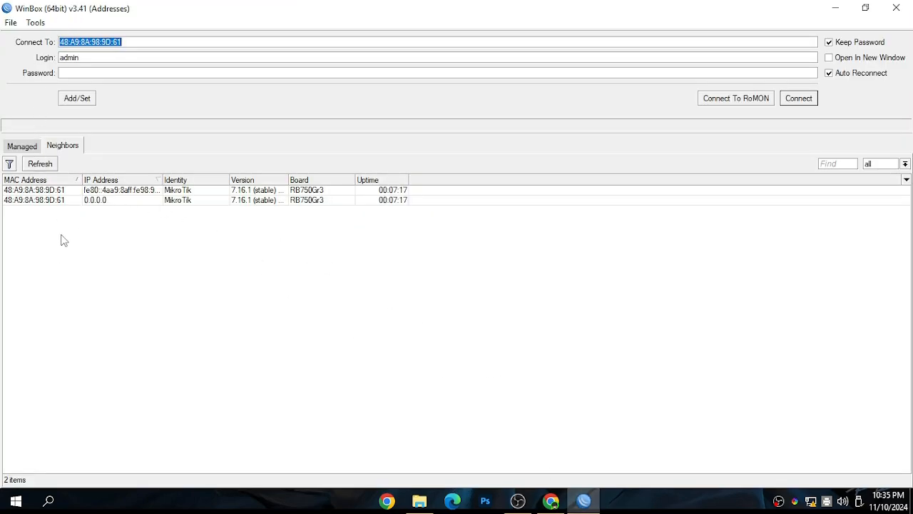
{"action": "left_click", "coordinate": [27, 202]}
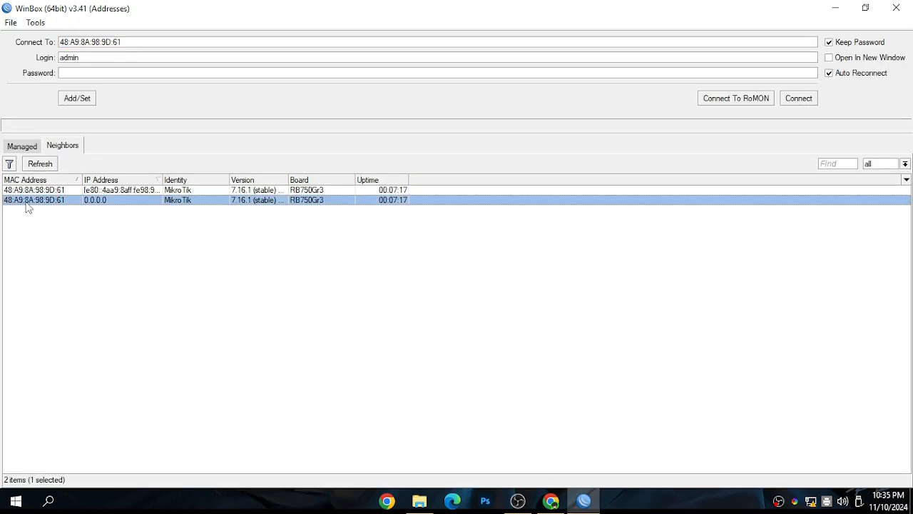
{"action": "left_click", "coordinate": [798, 99]}
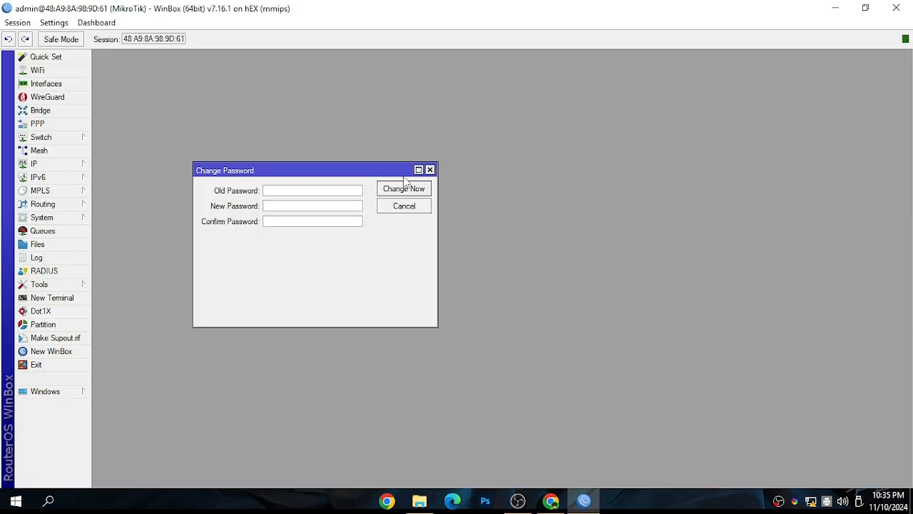
{"action": "left_click", "coordinate": [430, 170]}
Open the router's file list and paste SLvlan_jUANFI_FQ_codel.backup from the ROUTER OSV7 folder into it
{"action": "left_click", "coordinate": [56, 244]}
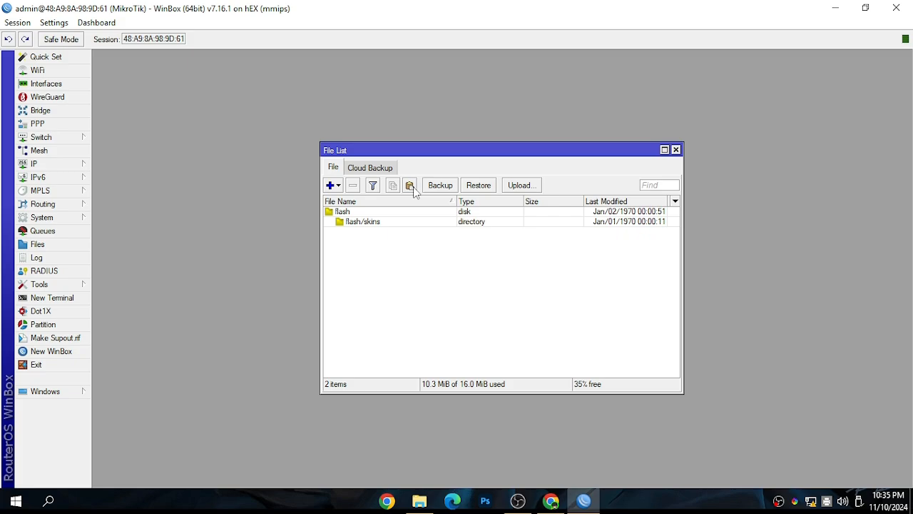
{"action": "left_click", "coordinate": [420, 501]}
{"action": "right_click", "coordinate": [187, 189]}
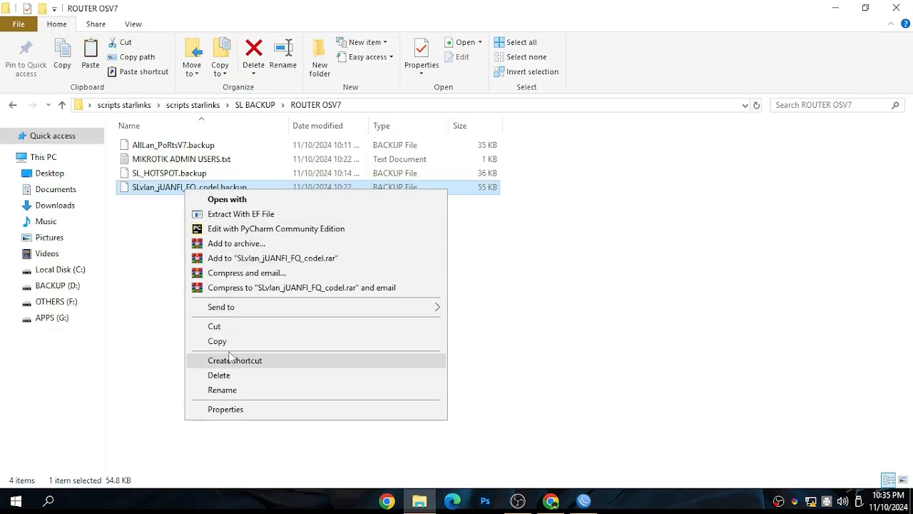
{"action": "left_click", "coordinate": [463, 434]}
{"action": "left_click", "coordinate": [584, 501]}
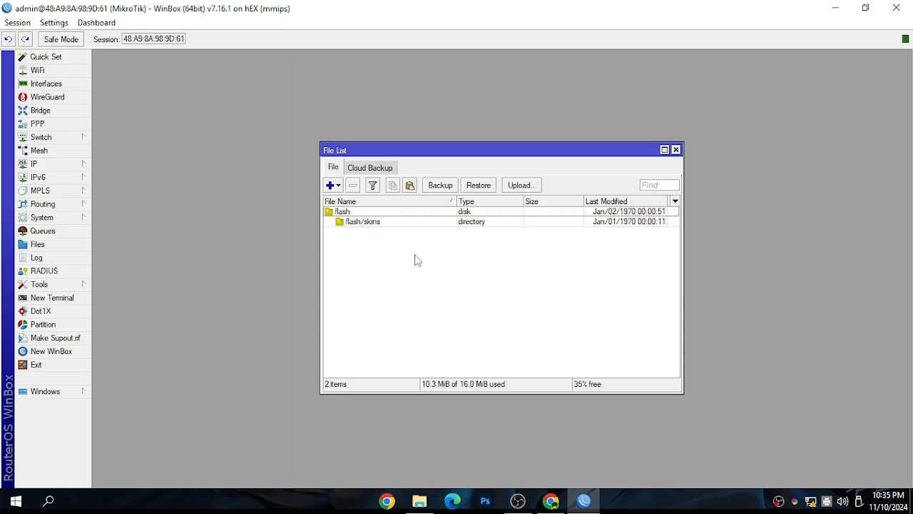
{"action": "left_click", "coordinate": [410, 186]}
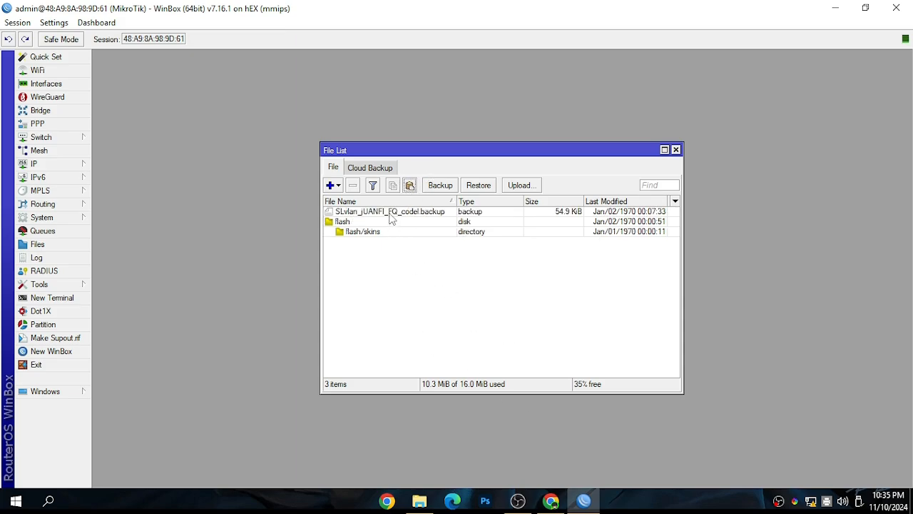
Restore the router configuration from SLvlan_jUANFI_FQ_codel.backup without a password and accept the reboot
{"action": "left_click", "coordinate": [392, 213]}
{"action": "left_click", "coordinate": [469, 303]}
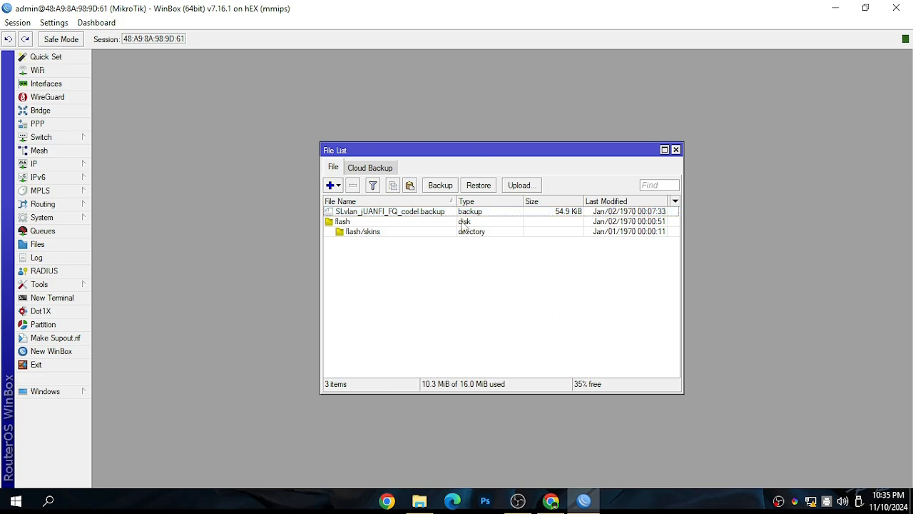
{"action": "left_click", "coordinate": [376, 214]}
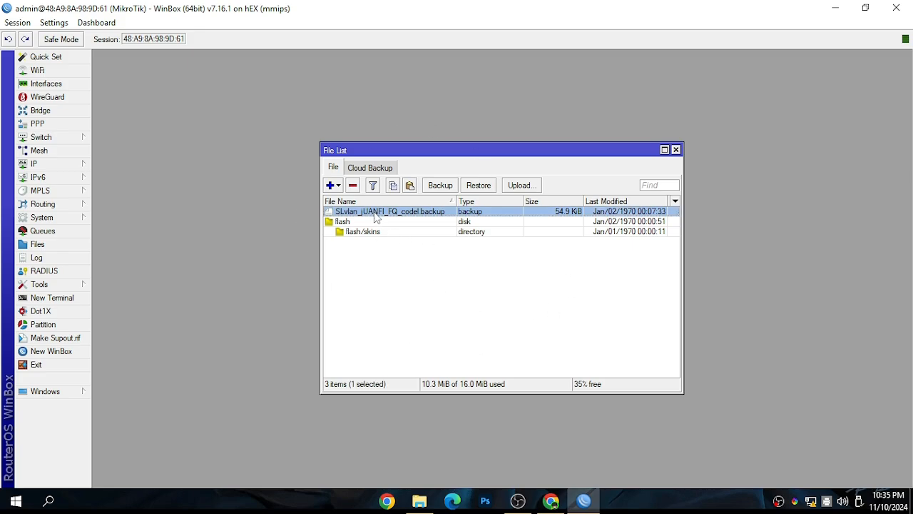
{"action": "left_click", "coordinate": [479, 187]}
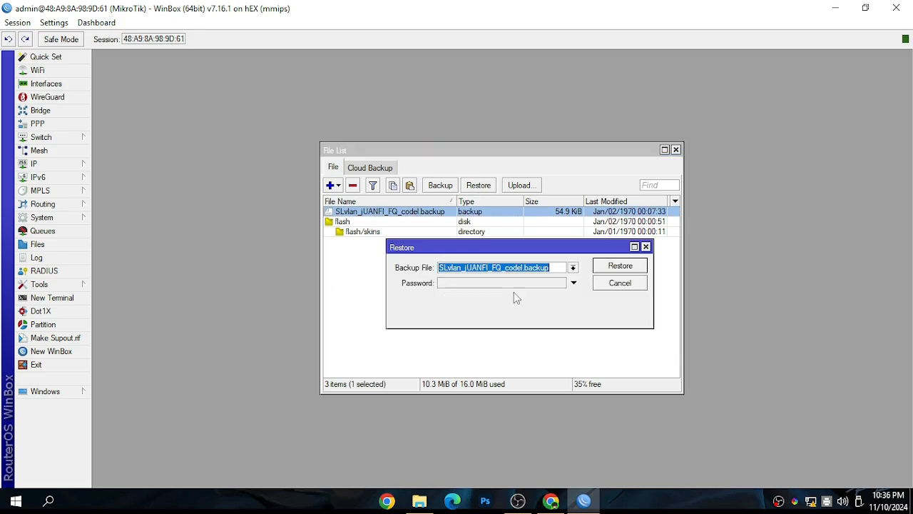
{"action": "left_click", "coordinate": [611, 269]}
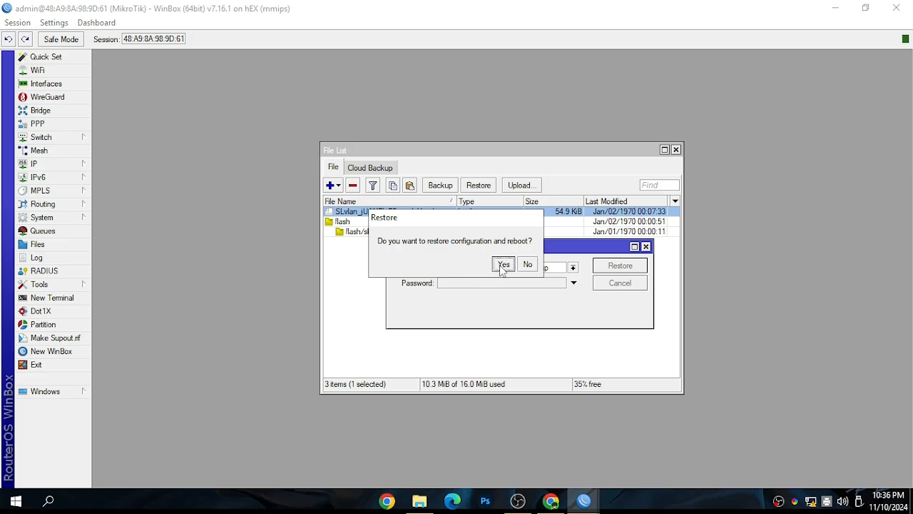
{"action": "left_click", "coordinate": [503, 265]}
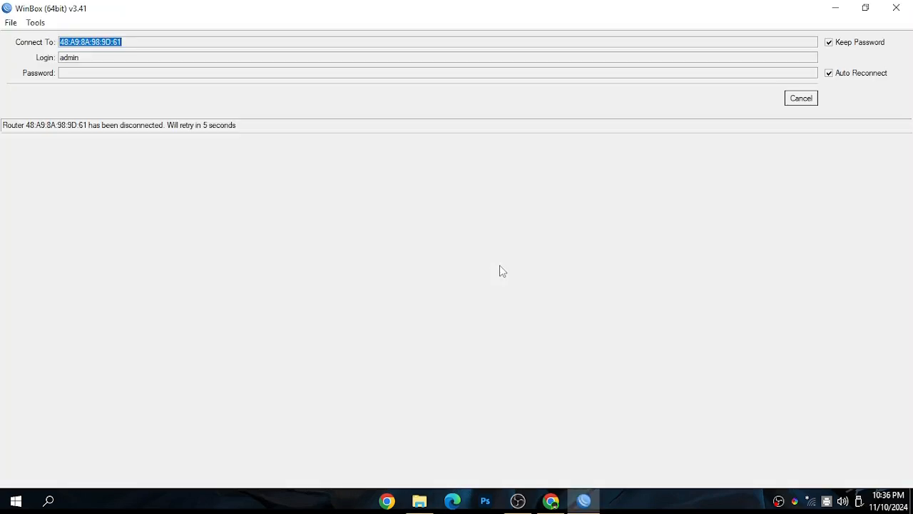
Cancel the automatic reconnection and refresh the neighbor list to find the rebooted router
{"action": "left_click", "coordinate": [793, 102]}
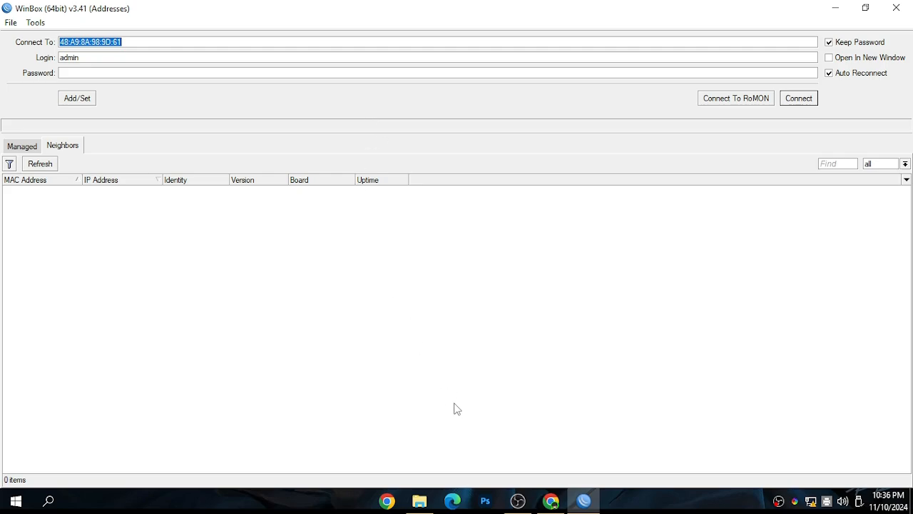
{"action": "left_click", "coordinate": [319, 349]}
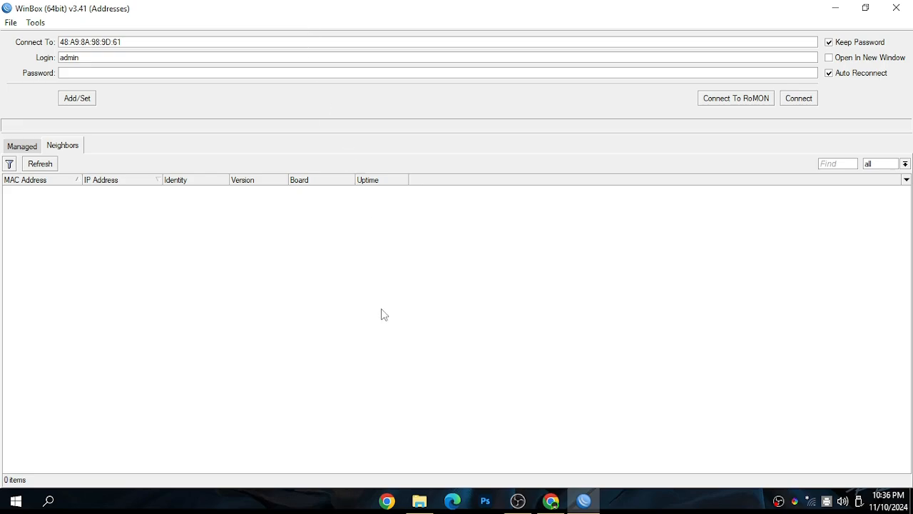
{"action": "left_click", "coordinate": [53, 166]}
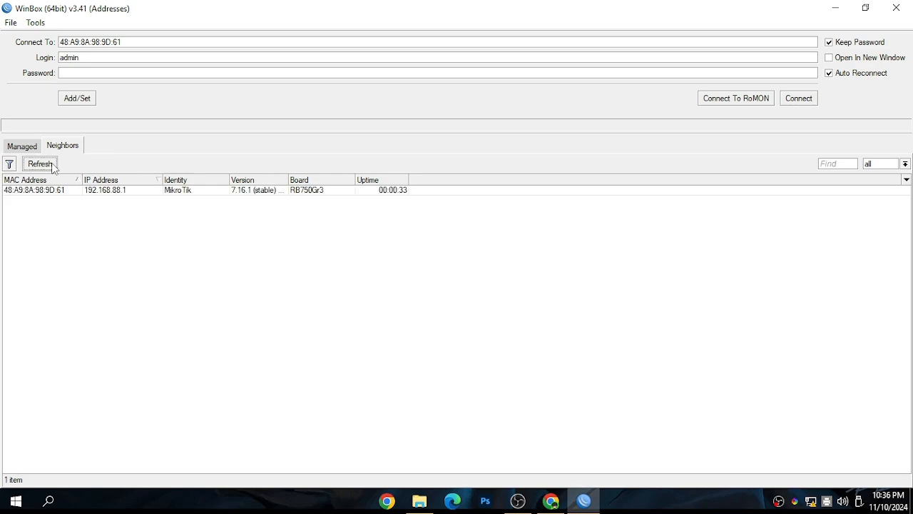
{"action": "left_click", "coordinate": [24, 194]}
{"action": "left_click", "coordinate": [386, 326]}
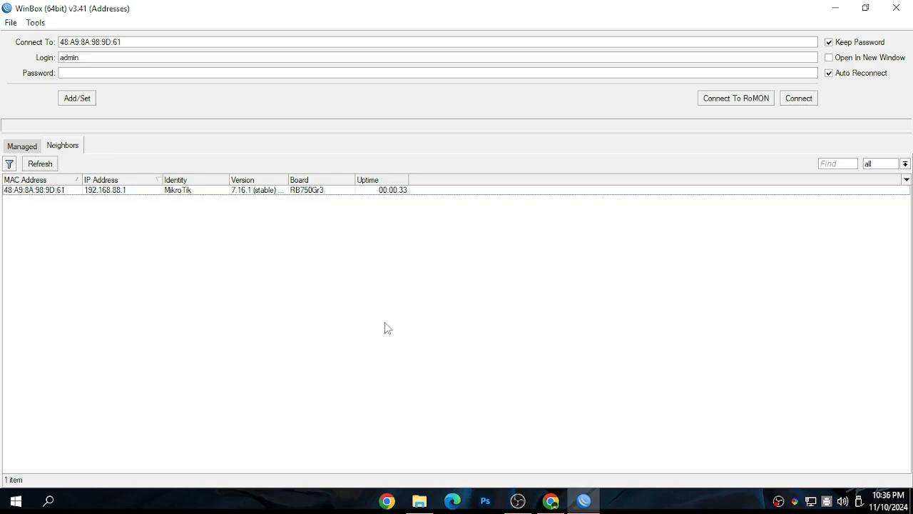
In File Explorer, open MIKROTIK ADMIN USERS.txt from the ROUTER OSV7 folder and find the login entry for SLvlan_jUANFI_FQ_codel.backup
{"action": "mouse_move", "coordinate": [422, 502]}
{"action": "left_click", "coordinate": [426, 444]}
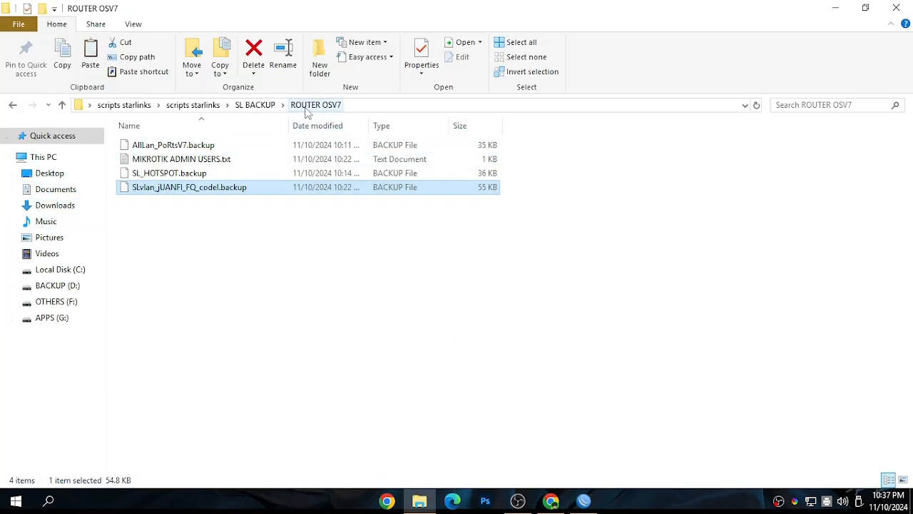
{"action": "left_click", "coordinate": [184, 164]}
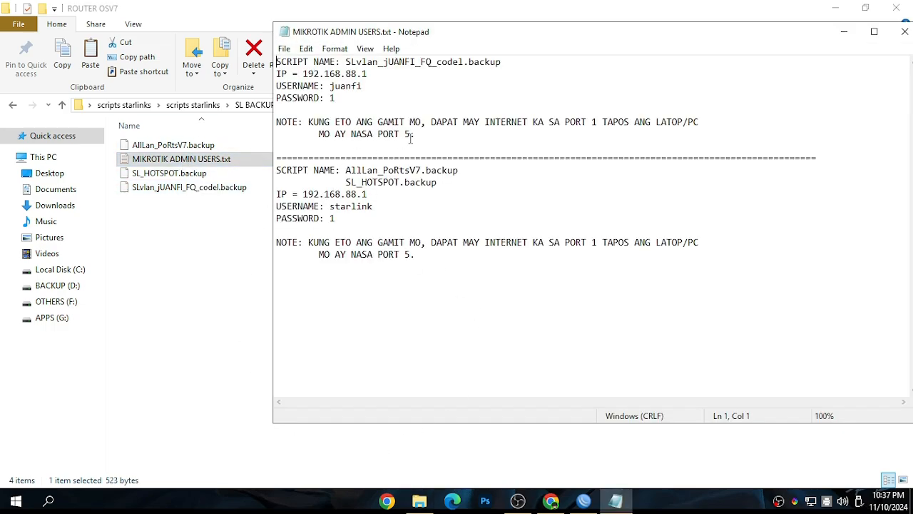
{"action": "left_click_drag", "start_coordinate": [510, 63], "coordinate": [346, 60]}
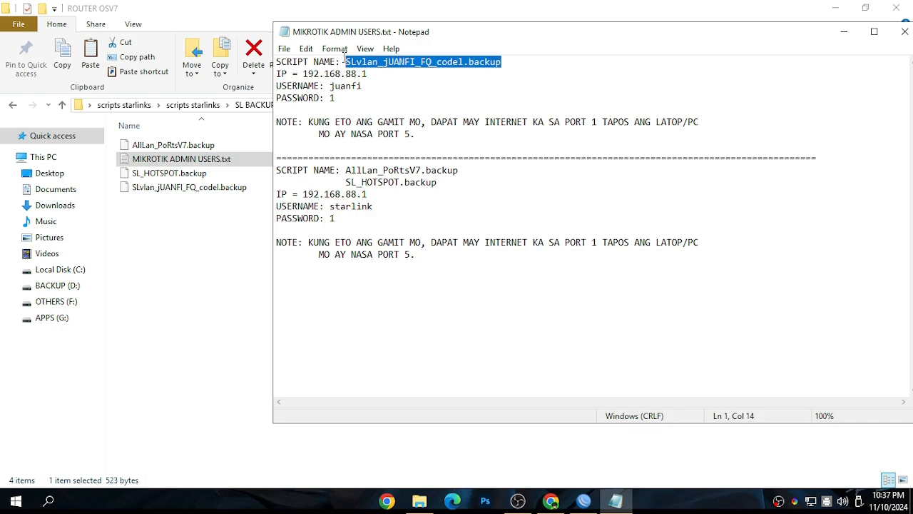
{"action": "left_click", "coordinate": [443, 80]}
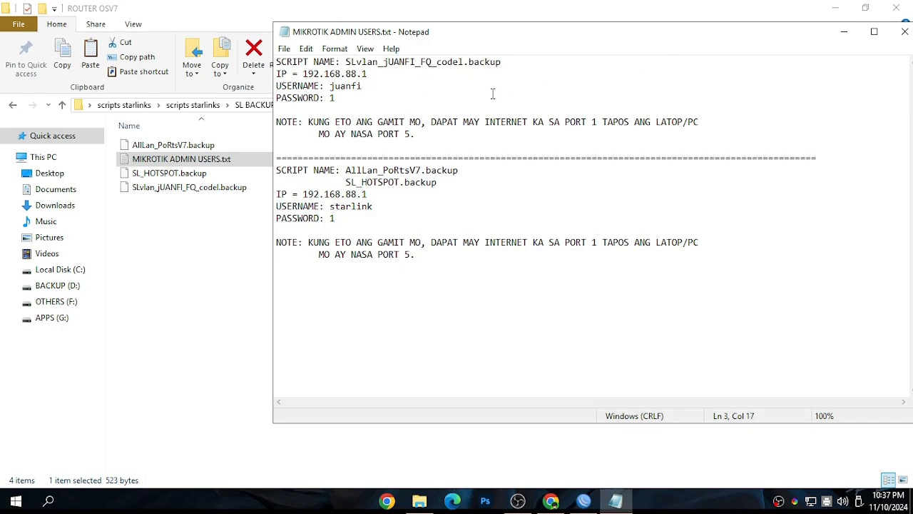
Copy the IP 192.168.88.1 from the notes and paste it as the connection address in WinBox
{"action": "left_click_drag", "start_coordinate": [371, 74], "coordinate": [300, 75]}
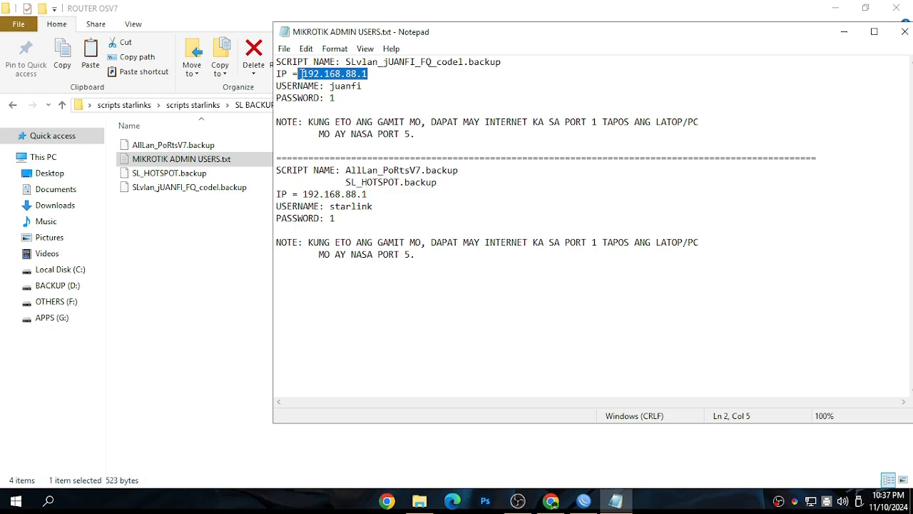
{"action": "right_click", "coordinate": [314, 77]}
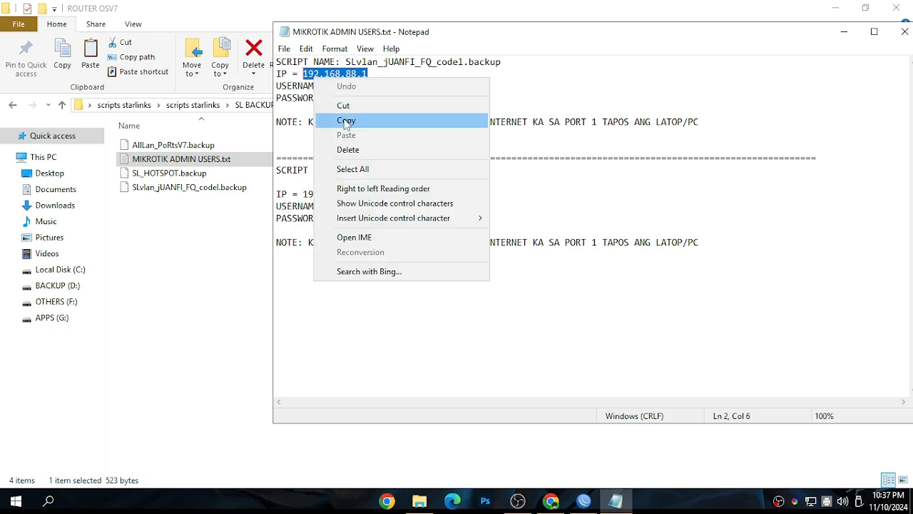
{"action": "left_click", "coordinate": [347, 121]}
{"action": "left_click", "coordinate": [583, 501]}
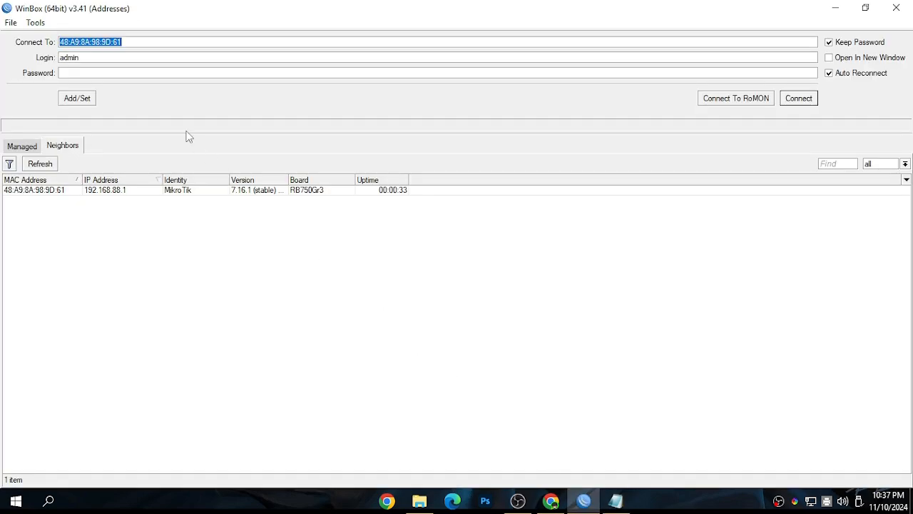
{"action": "right_click", "coordinate": [95, 49]}
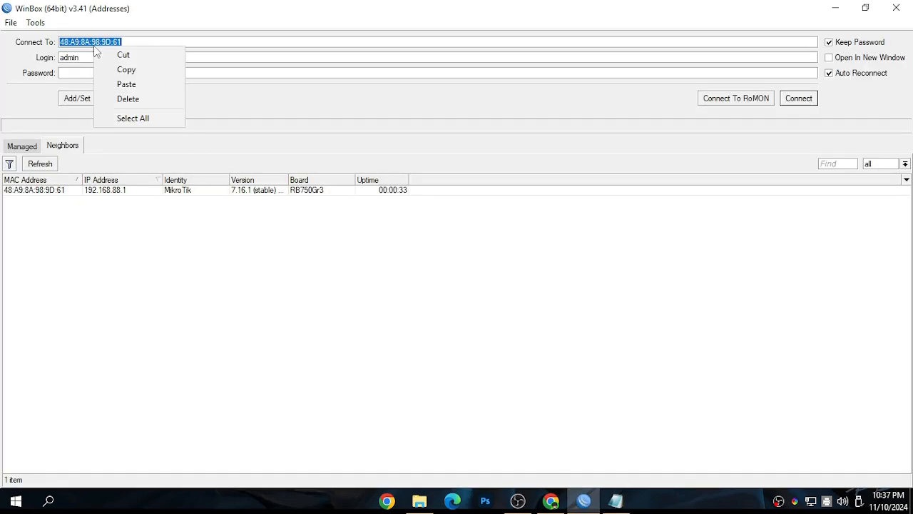
{"action": "left_click", "coordinate": [126, 84]}
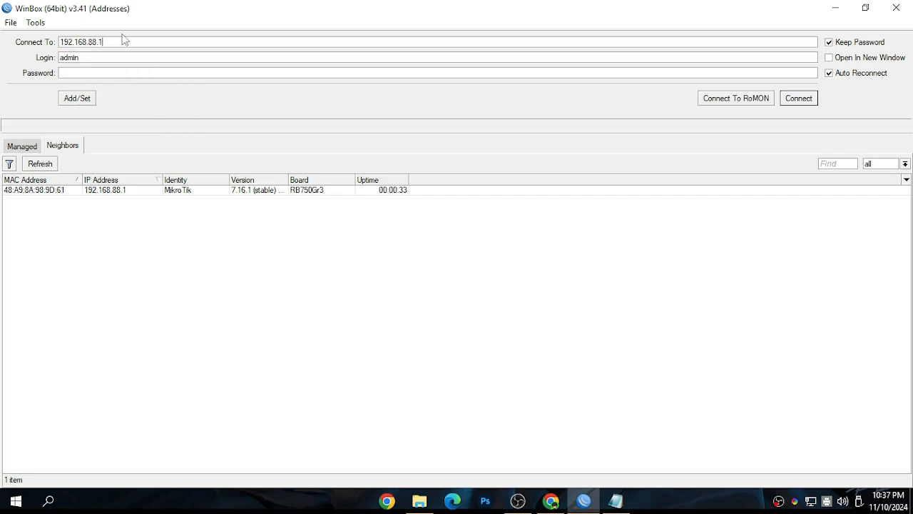
Copy the username juanfi from the Notepad file and paste it over the login name in WinBox
{"action": "left_click", "coordinate": [618, 501]}
{"action": "left_click_drag", "start_coordinate": [364, 86], "coordinate": [333, 87]}
{"action": "right_click", "coordinate": [331, 86]}
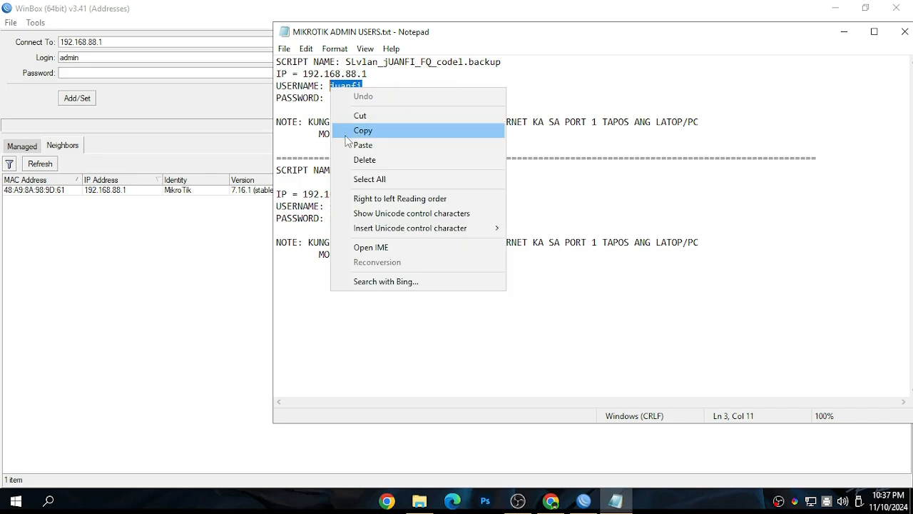
{"action": "left_click", "coordinate": [363, 131]}
{"action": "left_click", "coordinate": [571, 446]}
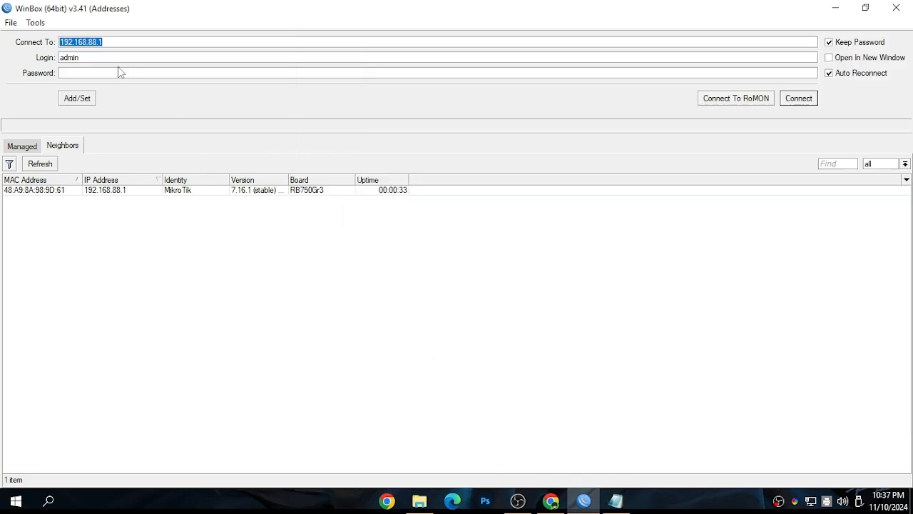
{"action": "double_click", "coordinate": [91, 57]}
{"action": "right_click", "coordinate": [70, 66]}
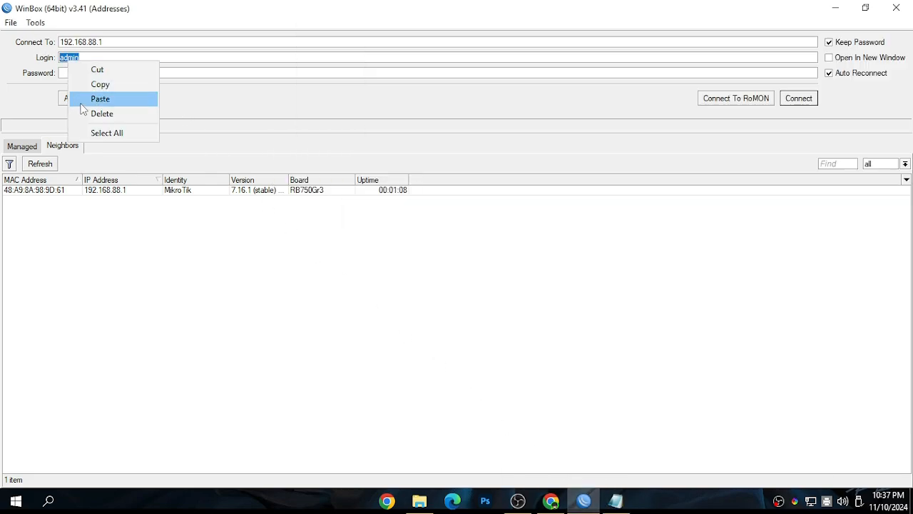
{"action": "left_click", "coordinate": [85, 100]}
Check the login password in the notes, enter it in WinBox's password field and connect to the router
{"action": "left_click", "coordinate": [618, 504]}
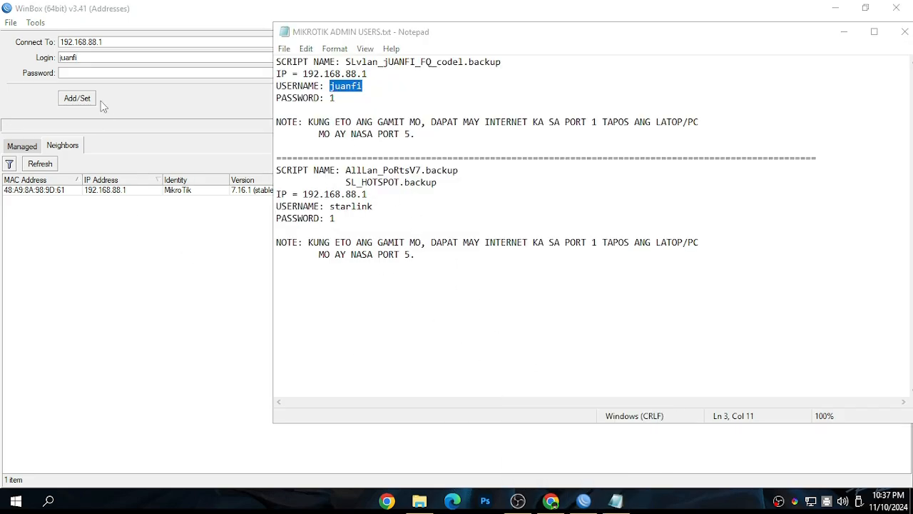
{"action": "left_click", "coordinate": [90, 72]}
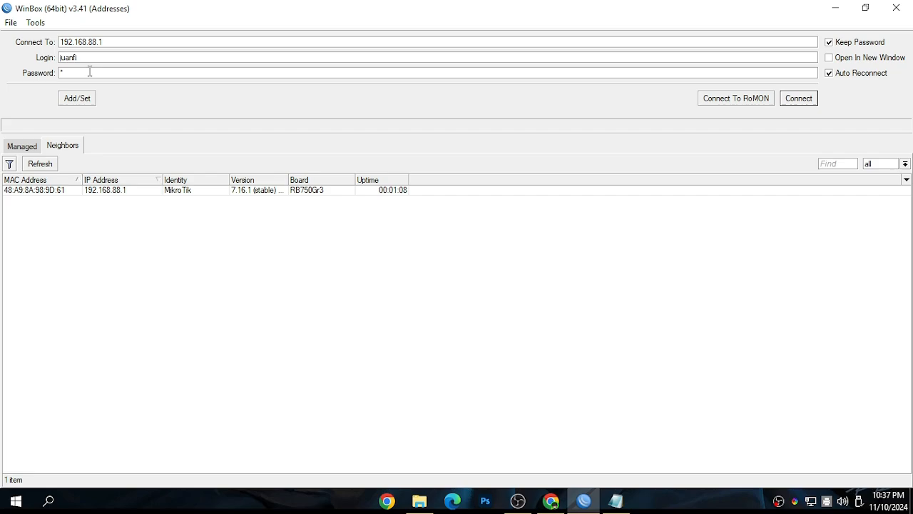
{"action": "key", "text": "Return"}
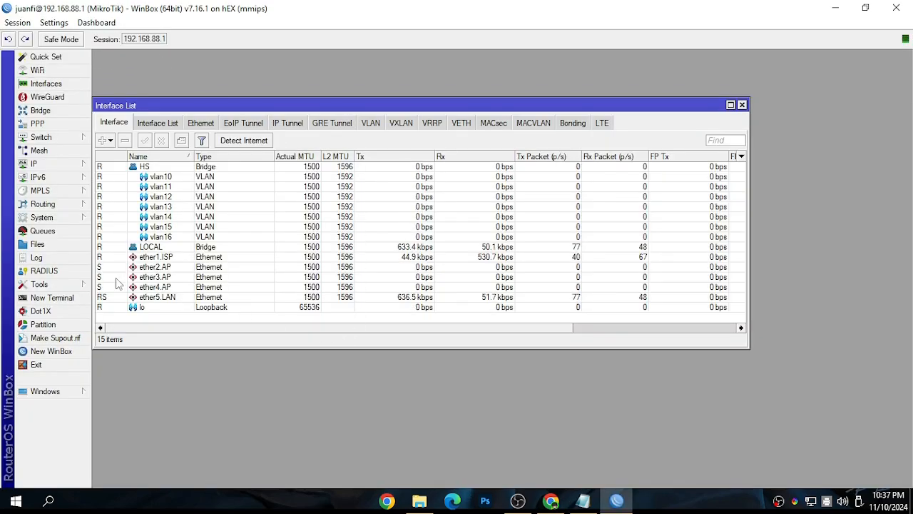
Review the port 1 and port 5 cabling note for this backup in Notepad, then minimize the file
{"action": "left_click", "coordinate": [582, 500]}
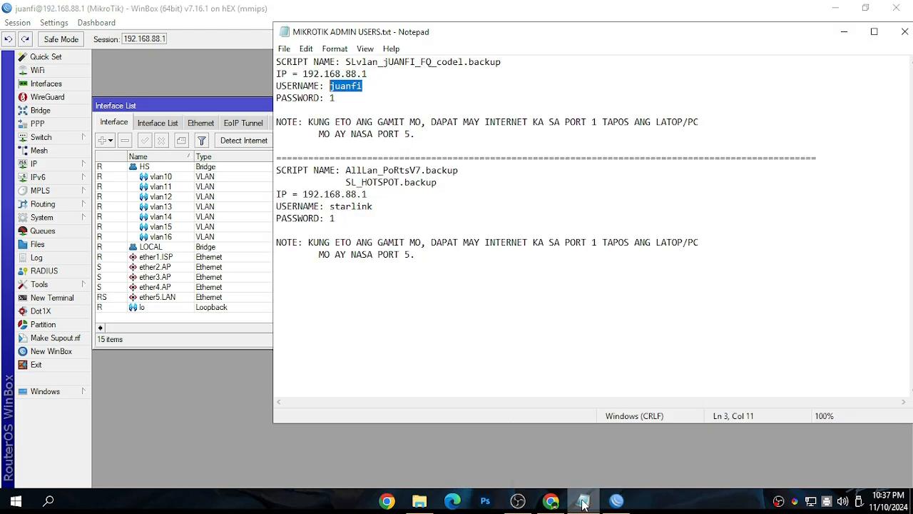
{"action": "left_click", "coordinate": [566, 121]}
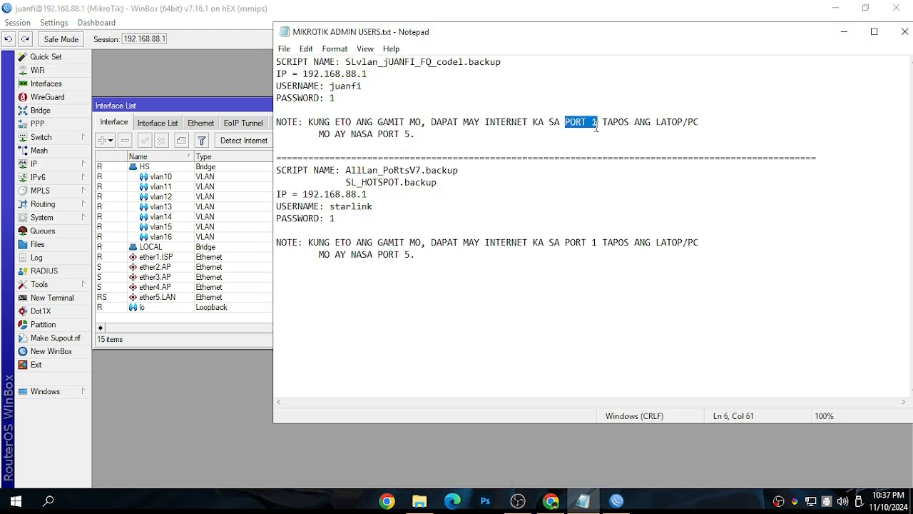
{"action": "left_click_drag", "start_coordinate": [378, 135], "coordinate": [409, 137]}
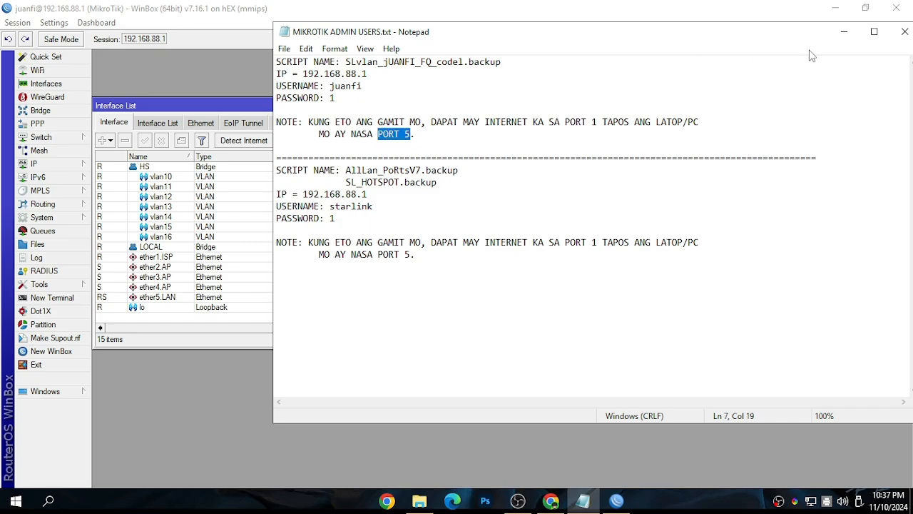
{"action": "left_click", "coordinate": [844, 31]}
Move the Interface List clear of the file list and examine the ether1.ISP, ether5.LAN and vlan10 to vlan16 interfaces
{"action": "left_click_drag", "start_coordinate": [429, 105], "coordinate": [543, 107]}
{"action": "left_click", "coordinate": [233, 260]}
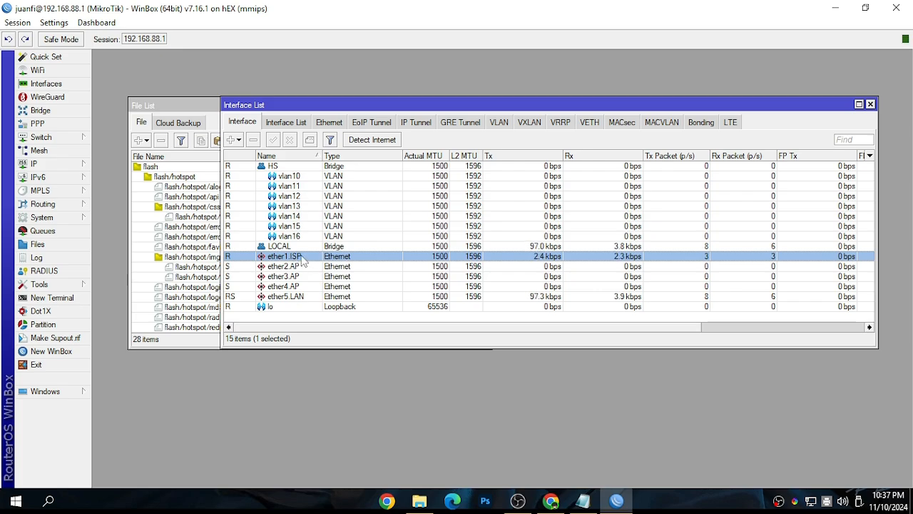
{"action": "left_click", "coordinate": [232, 298]}
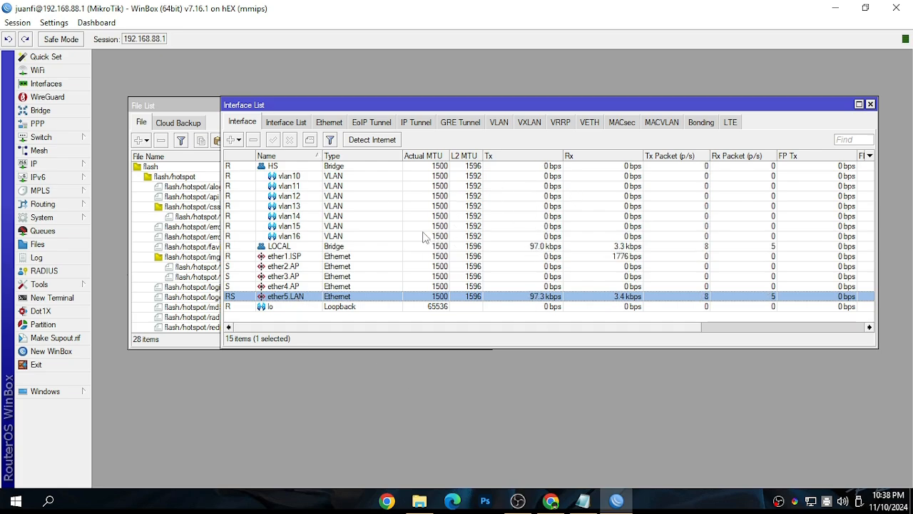
{"action": "left_click", "coordinate": [296, 176]}
{"action": "left_click", "coordinate": [296, 186]}
{"action": "left_click", "coordinate": [290, 196]}
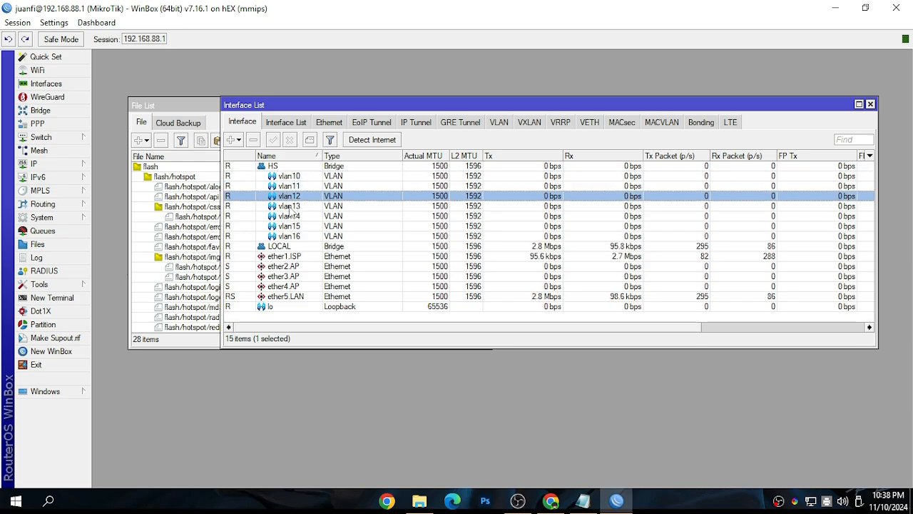
{"action": "left_click", "coordinate": [290, 206]}
{"action": "left_click", "coordinate": [289, 216]}
{"action": "left_click", "coordinate": [290, 229]}
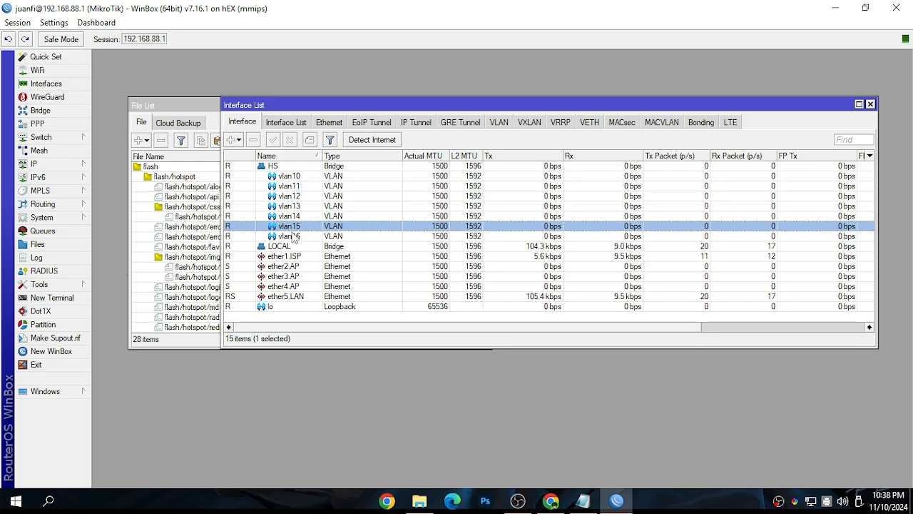
{"action": "left_click", "coordinate": [295, 240]}
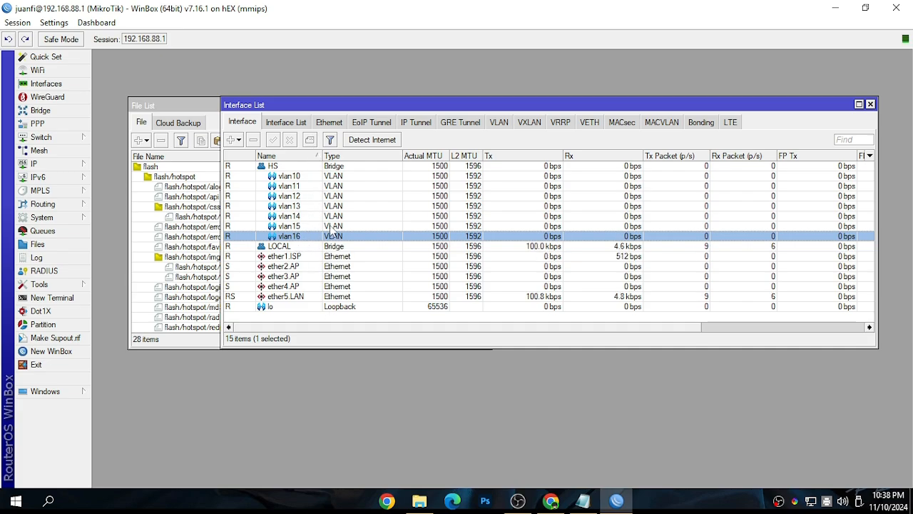
{"action": "left_click", "coordinate": [286, 197]}
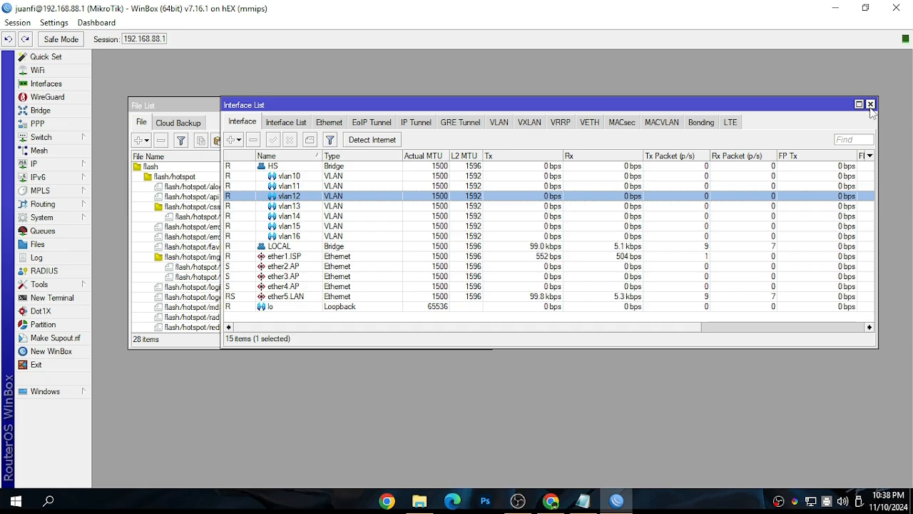
Open the firewall's mangle rules and examine the ANTI TEATHERING postrouting rule
{"action": "left_click", "coordinate": [50, 163]}
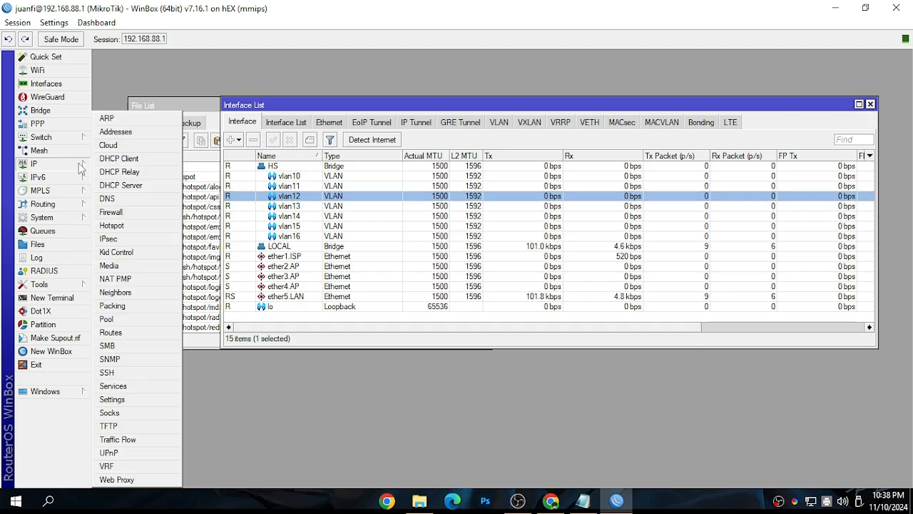
{"action": "left_click", "coordinate": [123, 216]}
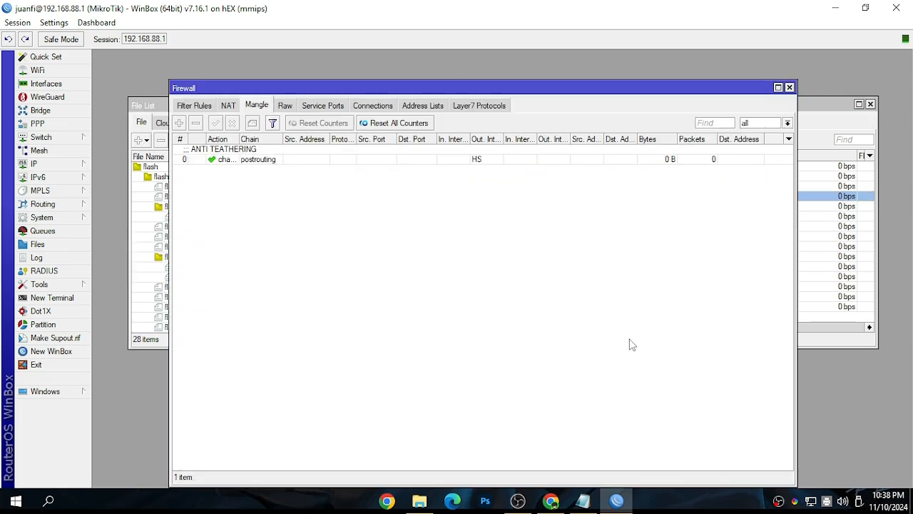
{"action": "left_click", "coordinate": [226, 155]}
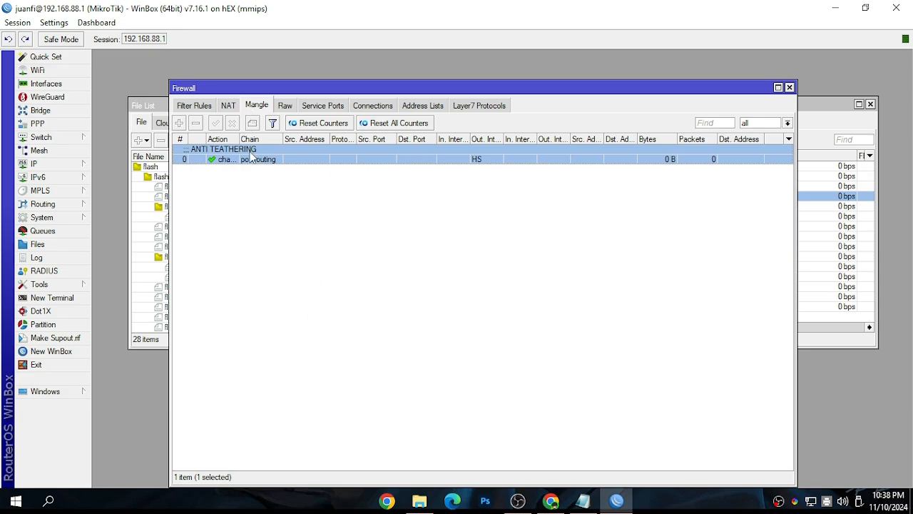
Check the FQ simple queue in the Queue List, then close the list
{"action": "left_click", "coordinate": [50, 233]}
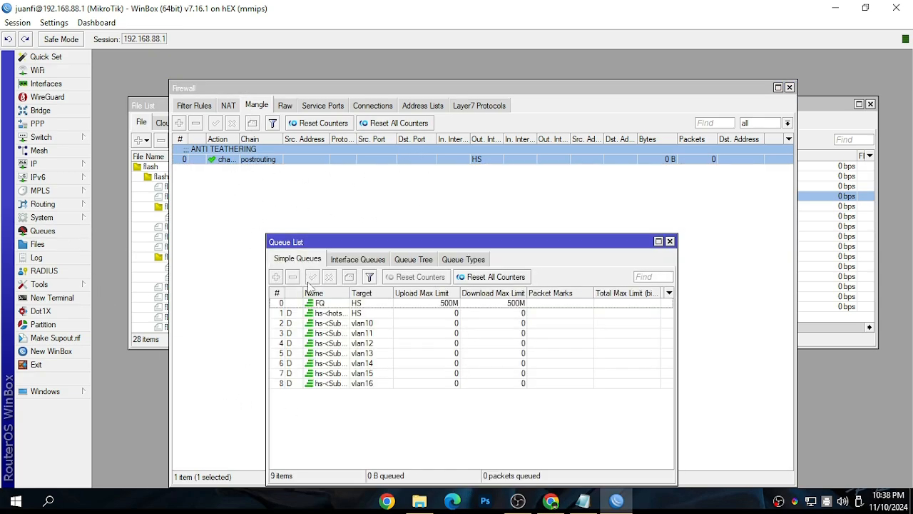
{"action": "left_click", "coordinate": [374, 305]}
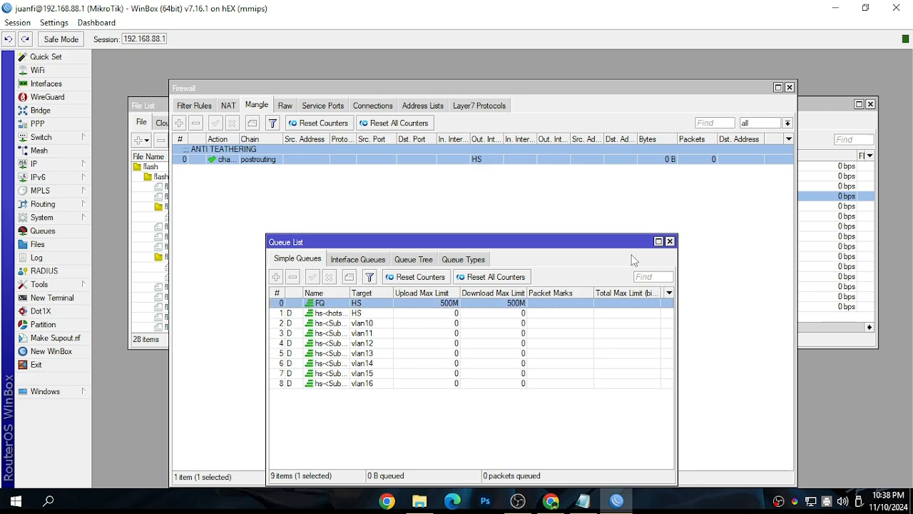
{"action": "left_click", "coordinate": [670, 242]}
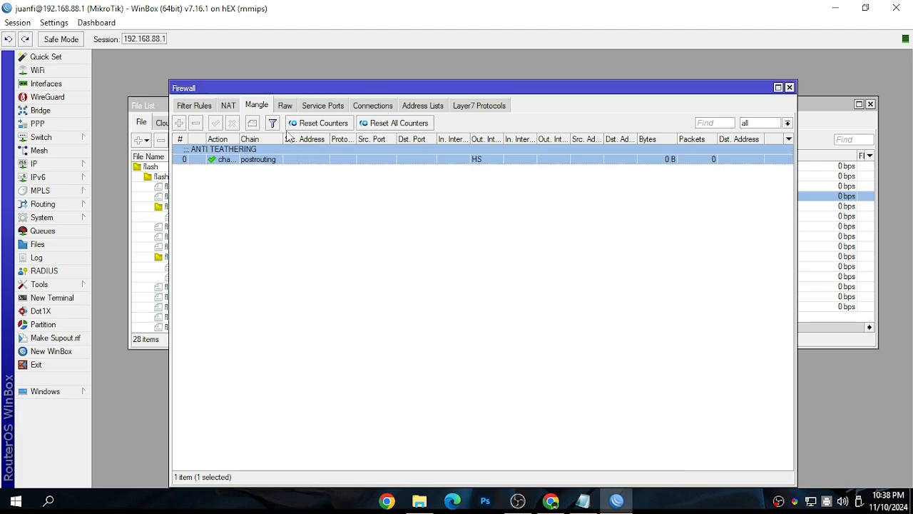
Check the ANTI STOWING entry in the firewall's NAT rules and review the filter rules from NodeMCUIP through TORRENT BLOCK
{"action": "left_click", "coordinate": [228, 105]}
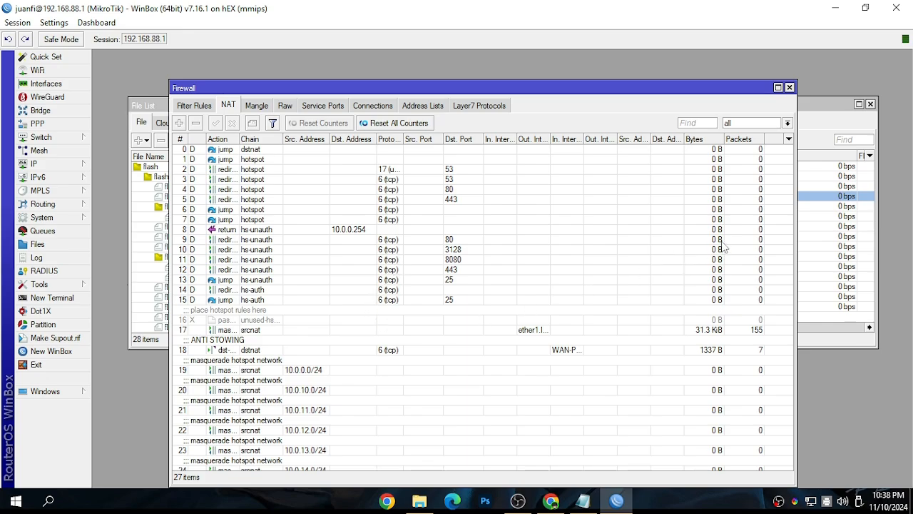
{"action": "left_click", "coordinate": [240, 351]}
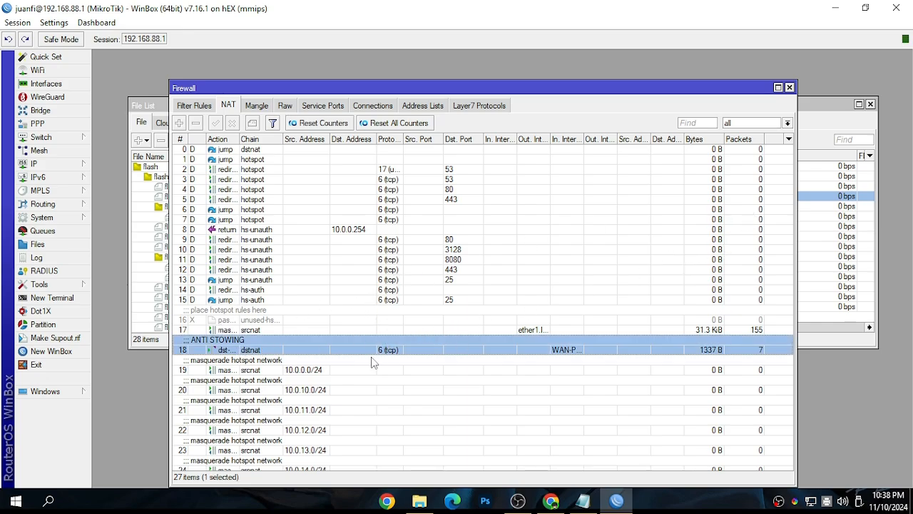
{"action": "left_click", "coordinate": [197, 105]}
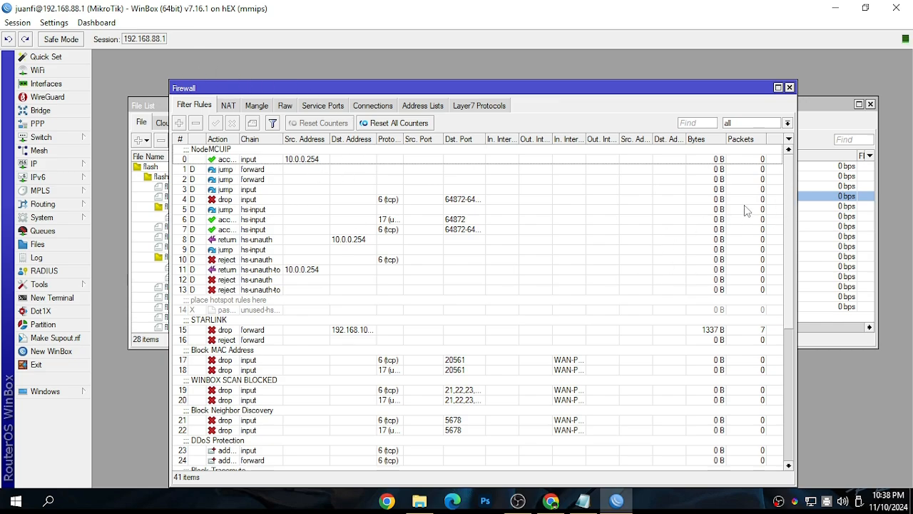
{"action": "scroll", "coordinate": [780, 368], "scroll_direction": "down", "scroll_amount": 8}
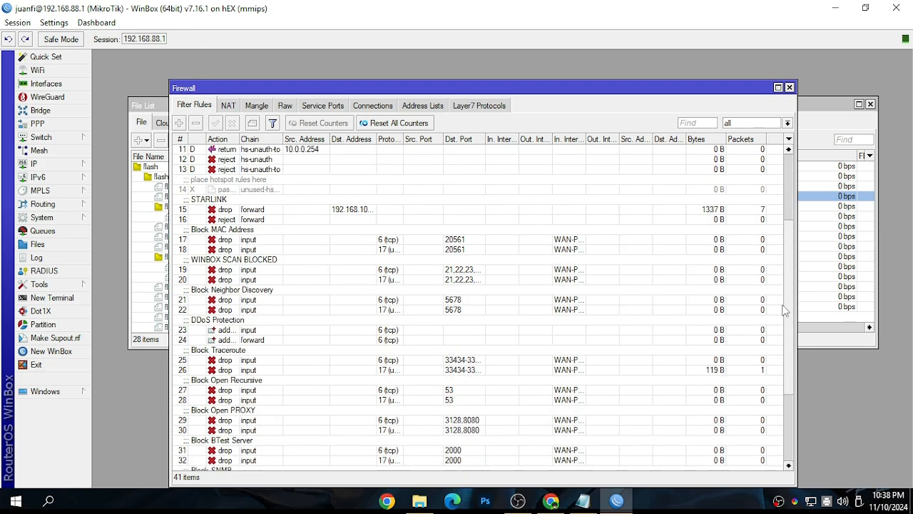
{"action": "scroll", "coordinate": [777, 400], "scroll_direction": "up", "scroll_amount": 5}
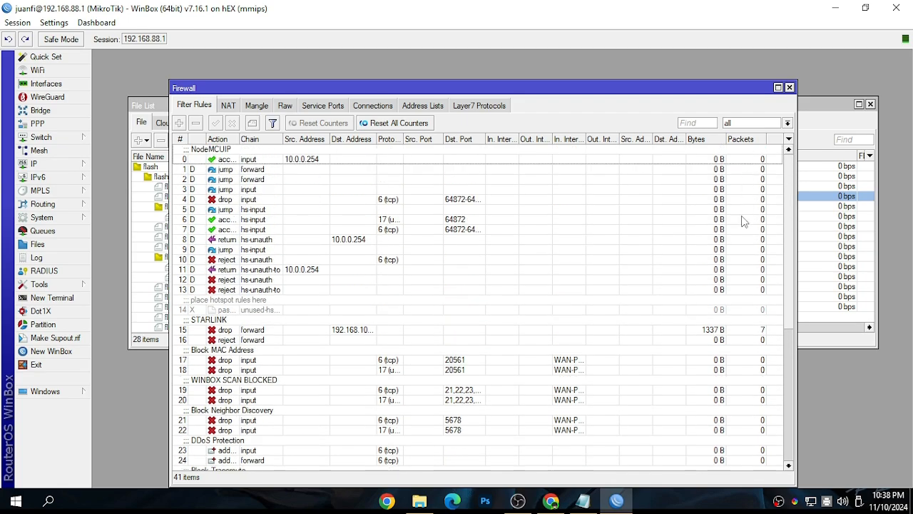
{"action": "scroll", "coordinate": [752, 388], "scroll_direction": "down", "scroll_amount": 5}
{"action": "scroll", "coordinate": [761, 285], "scroll_direction": "up", "scroll_amount": 5}
{"action": "scroll", "coordinate": [762, 241], "scroll_direction": "down", "scroll_amount": 5}
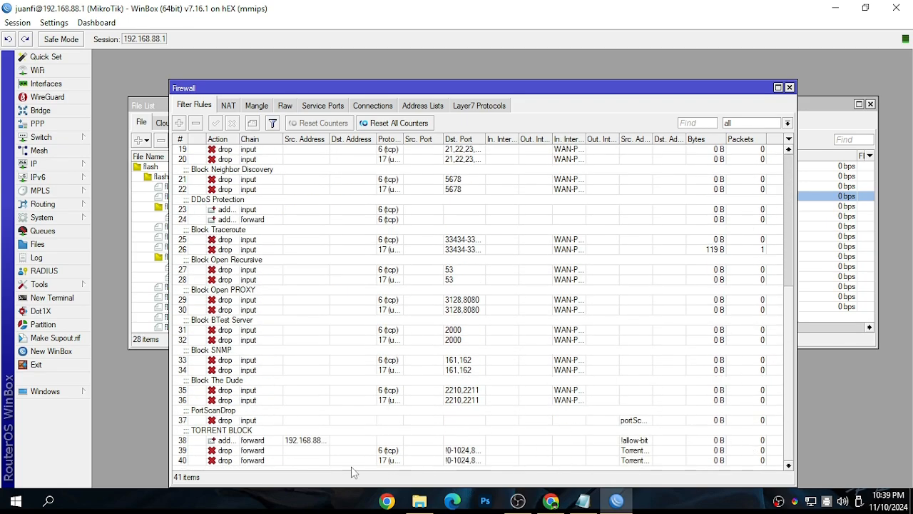
{"action": "scroll", "coordinate": [781, 236], "scroll_direction": "up", "scroll_amount": 8}
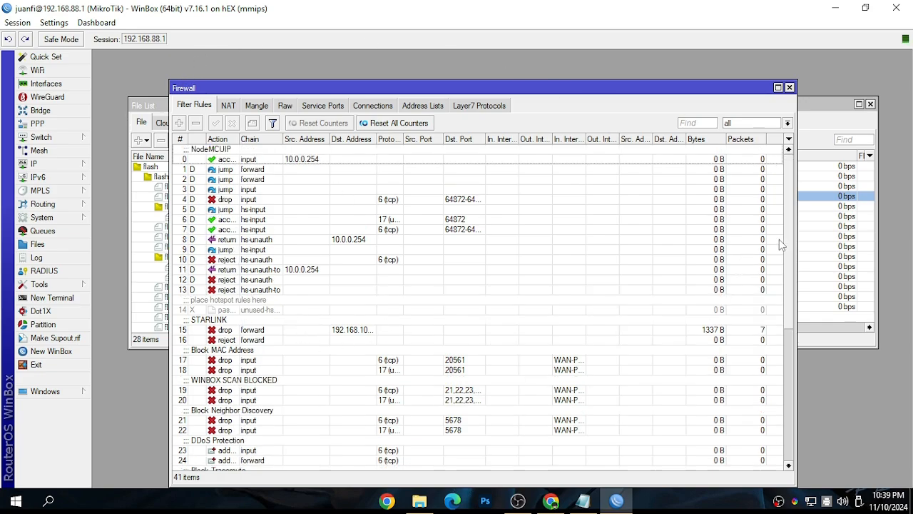
{"action": "scroll", "coordinate": [783, 246], "scroll_direction": "down", "scroll_amount": 6}
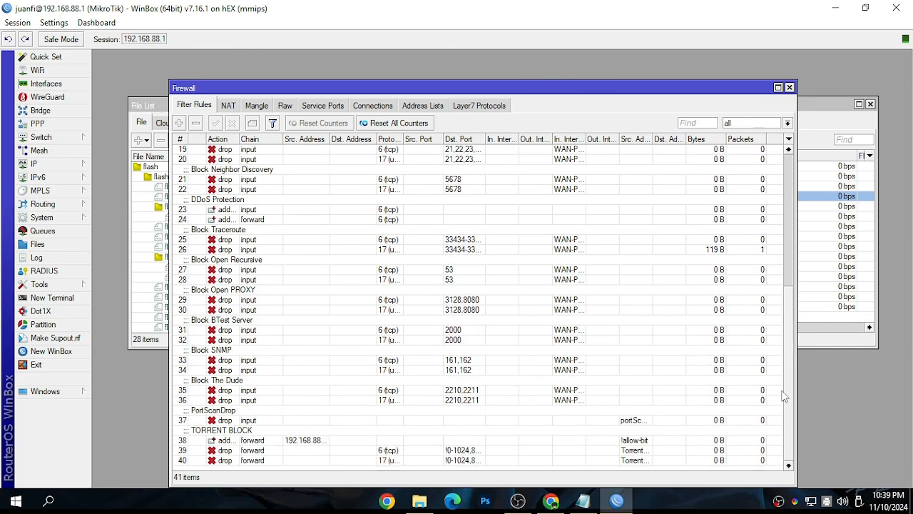
{"action": "scroll", "coordinate": [786, 392], "scroll_direction": "up", "scroll_amount": 6}
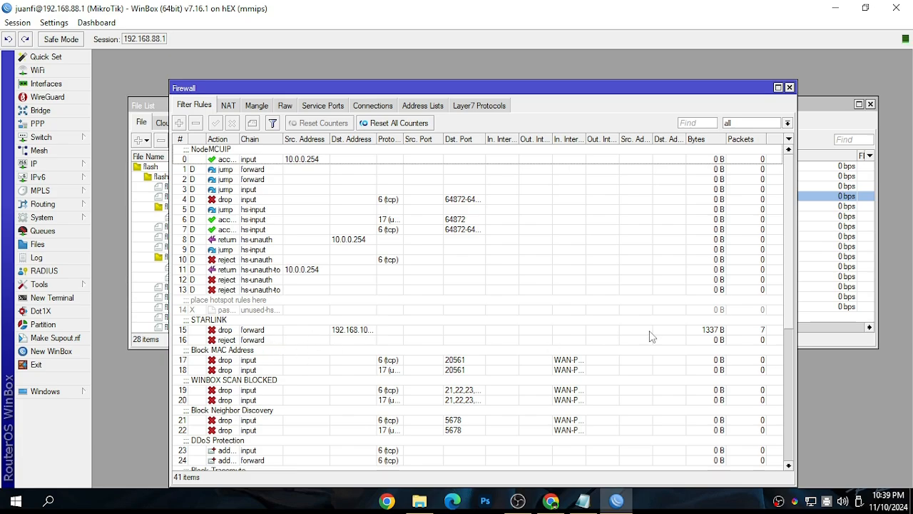
Look through the firewall's NAT, mangle, address list, connection, service port and raw sections, then close the Firewall and Interface List windows
{"action": "left_click", "coordinate": [230, 106]}
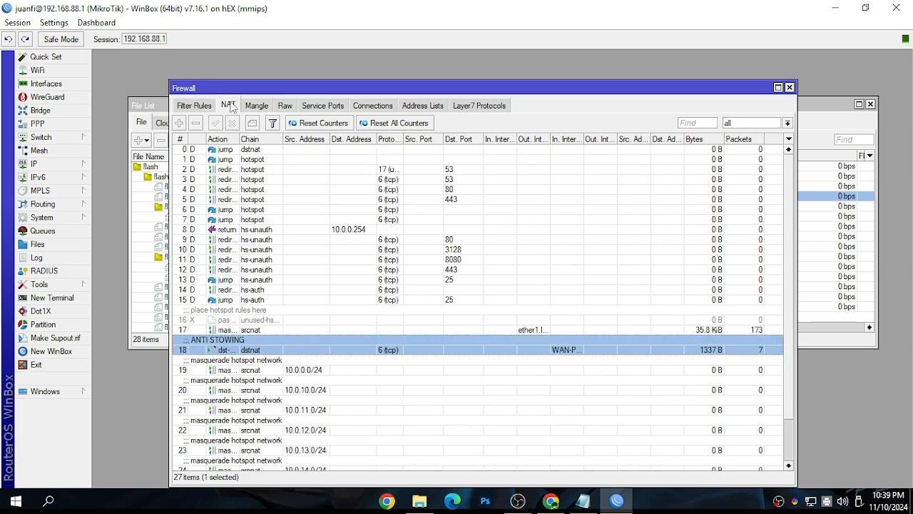
{"action": "left_click", "coordinate": [258, 107]}
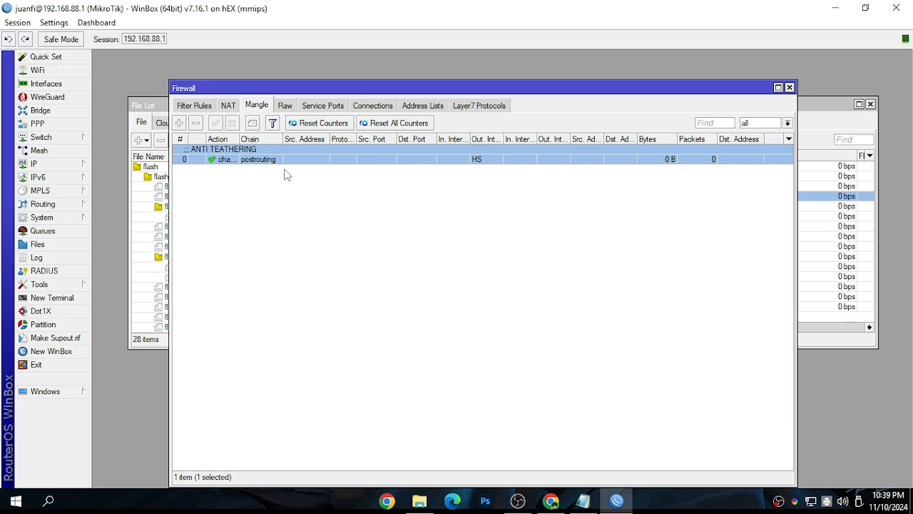
{"action": "left_click", "coordinate": [438, 113]}
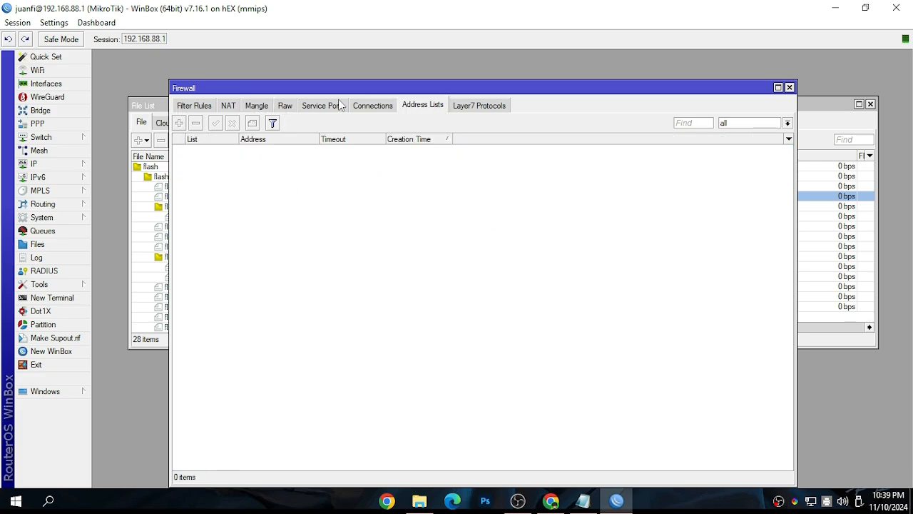
{"action": "left_click", "coordinate": [368, 109]}
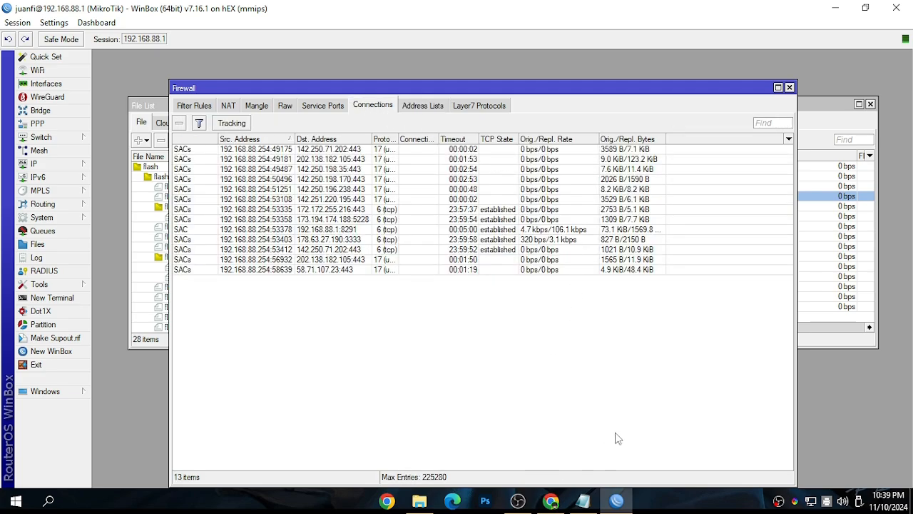
{"action": "left_click", "coordinate": [322, 107]}
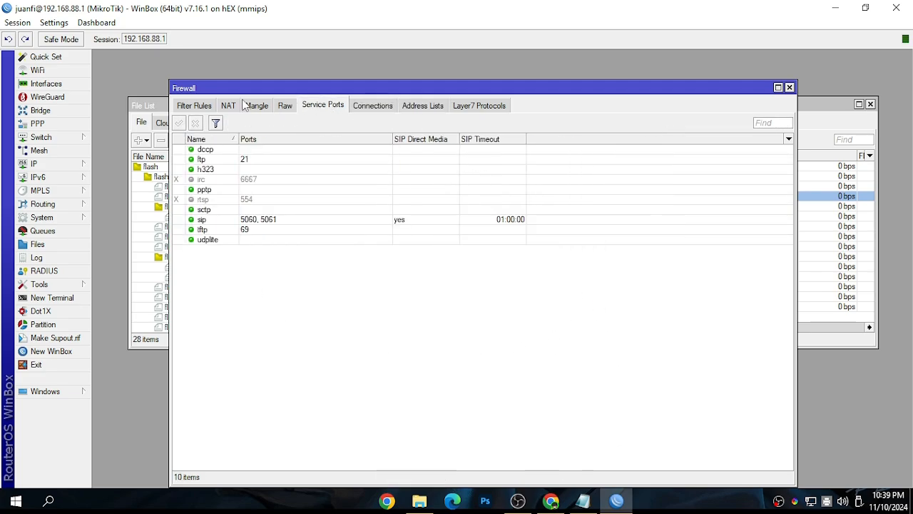
{"action": "left_click", "coordinate": [284, 107]}
{"action": "left_click", "coordinate": [256, 106]}
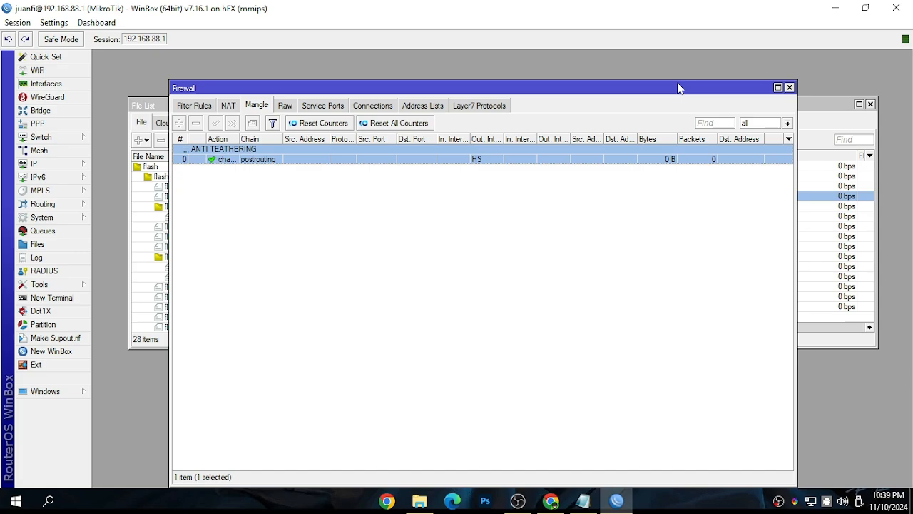
{"action": "left_click", "coordinate": [790, 88]}
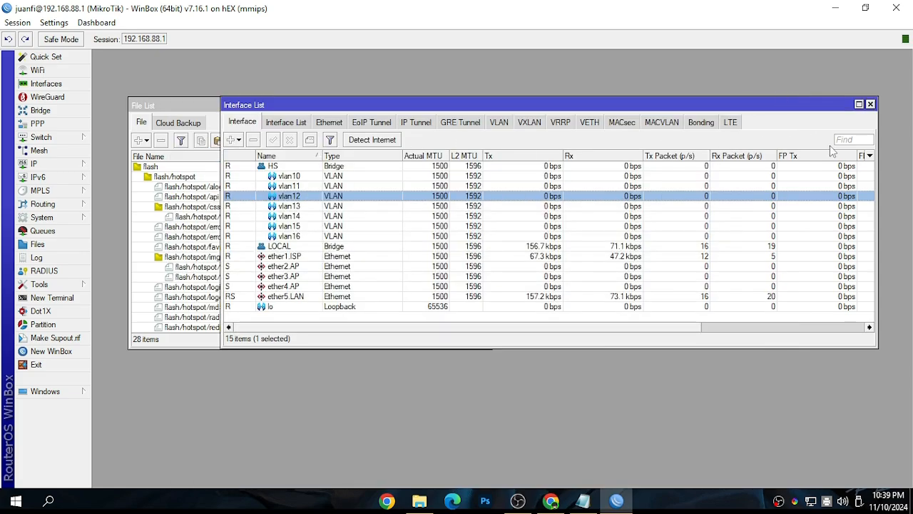
{"action": "left_click", "coordinate": [871, 104]}
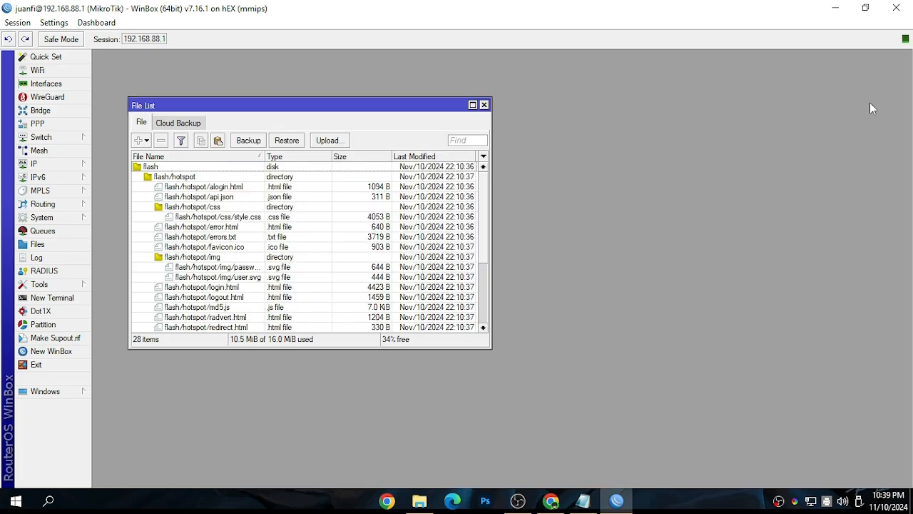
Open the hotspot configuration and compare its server list with the default and hsprof1 server profiles
{"action": "left_click", "coordinate": [64, 164]}
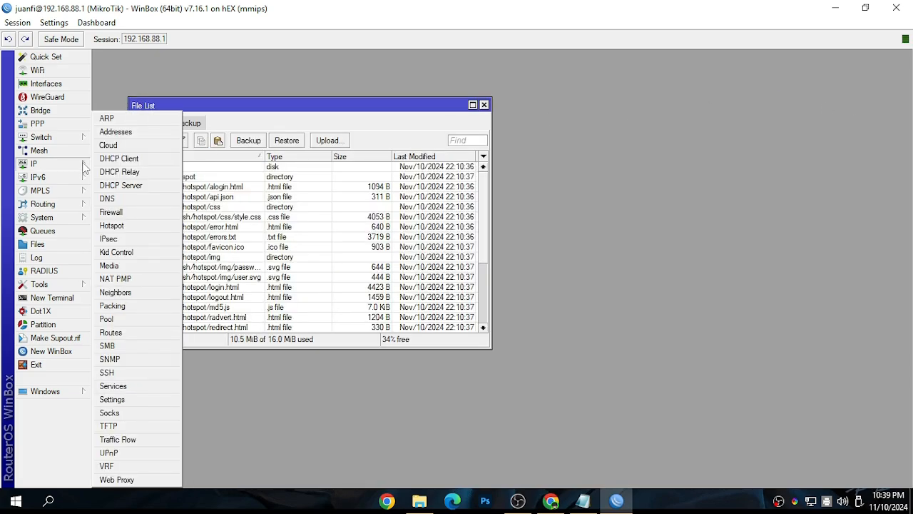
{"action": "left_click", "coordinate": [115, 225]}
{"action": "left_click", "coordinate": [264, 134]}
{"action": "left_click", "coordinate": [264, 134]}
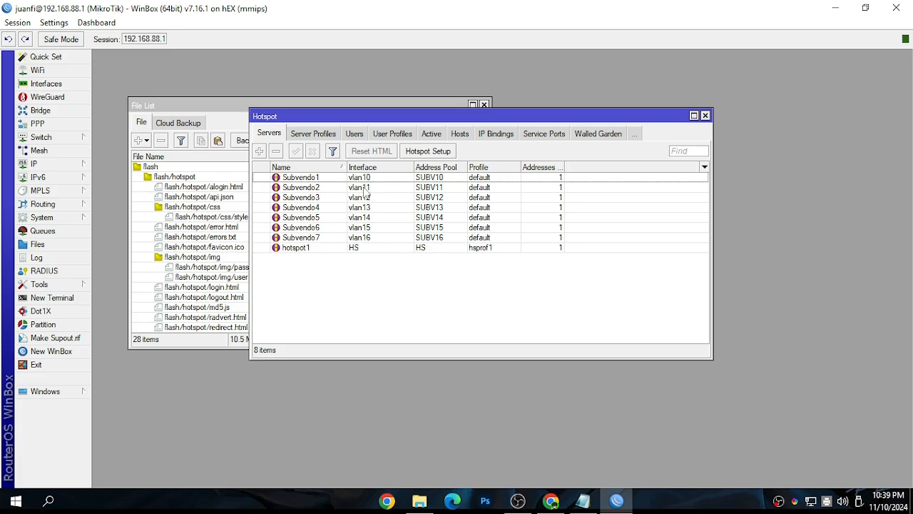
{"action": "left_click", "coordinate": [314, 134]}
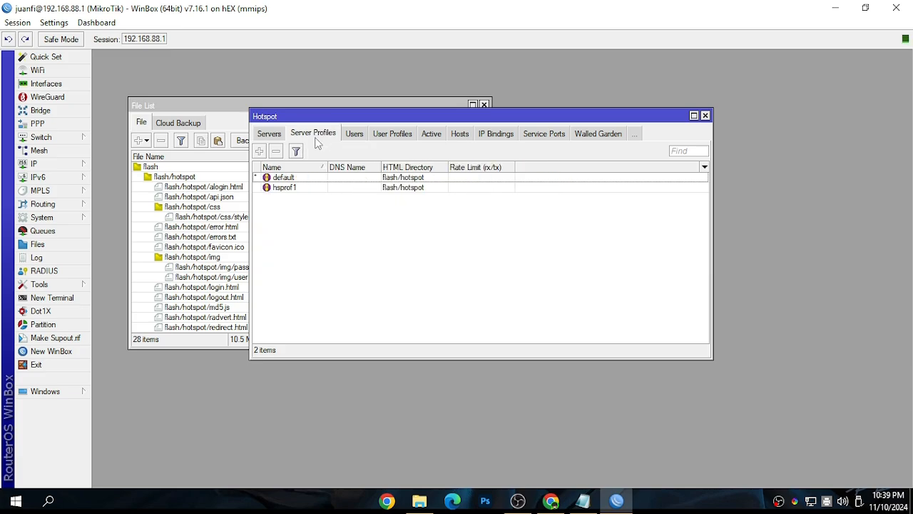
{"action": "left_click", "coordinate": [350, 189]}
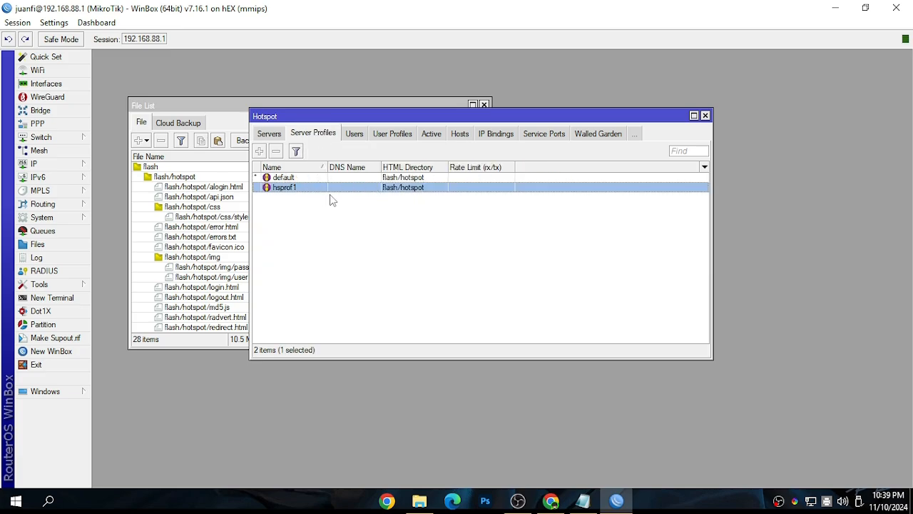
{"action": "left_click", "coordinate": [269, 134]}
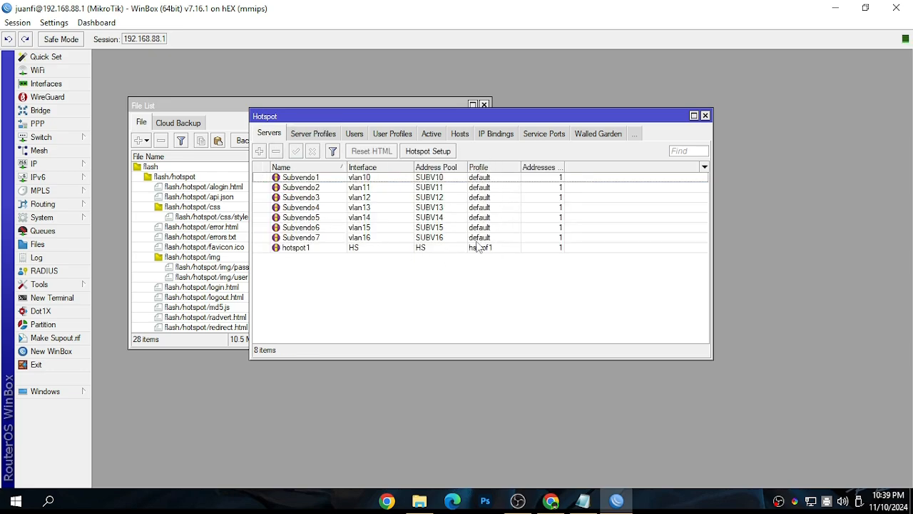
Open the hsprof1 server profile, check its hotspot address and close the profile
{"action": "left_click", "coordinate": [313, 134]}
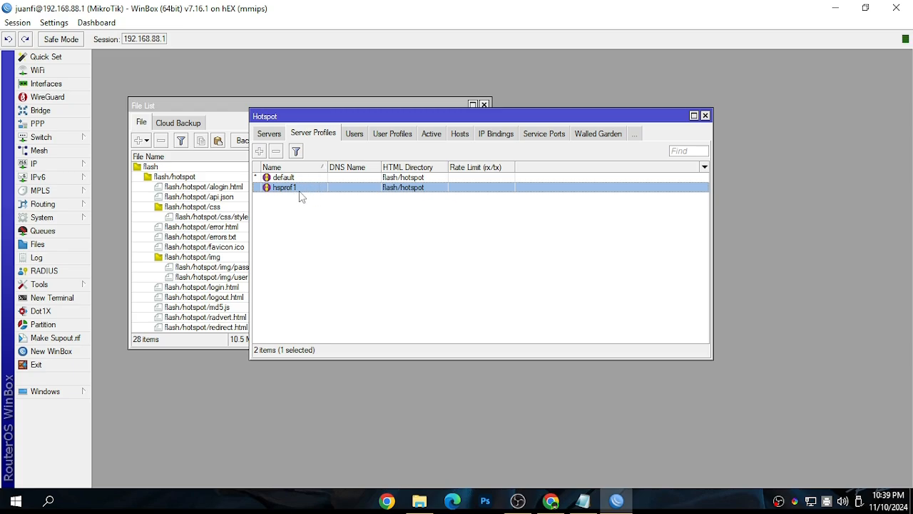
{"action": "double_click", "coordinate": [301, 189]}
{"action": "left_click", "coordinate": [378, 158]}
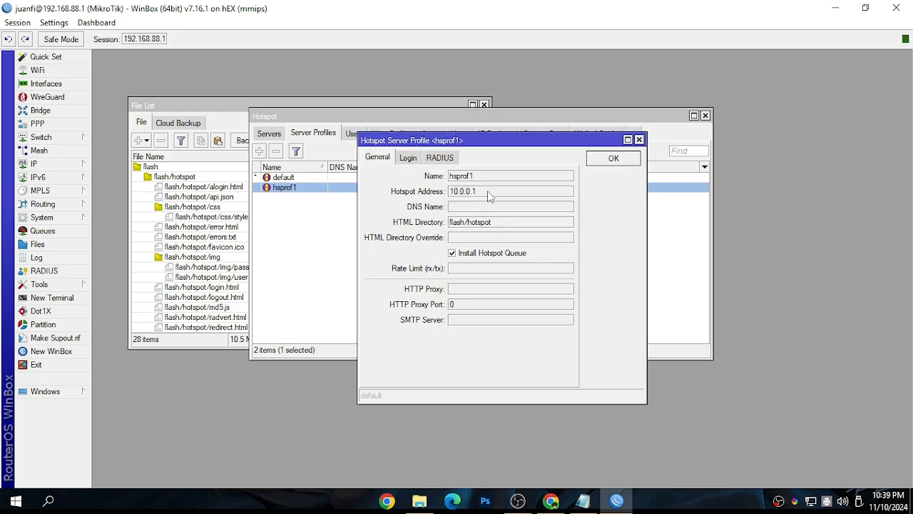
{"action": "double_click", "coordinate": [487, 191]}
{"action": "left_click", "coordinate": [609, 159]}
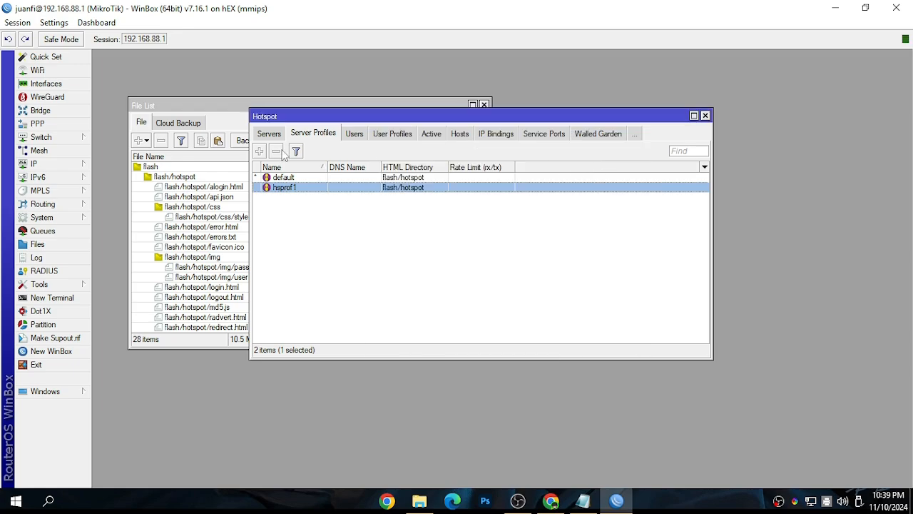
Examine the hotspot1 entry and the Subvendo1 server's settings in the hotspot server list, then close the Subvendo1 window
{"action": "left_click", "coordinate": [271, 135]}
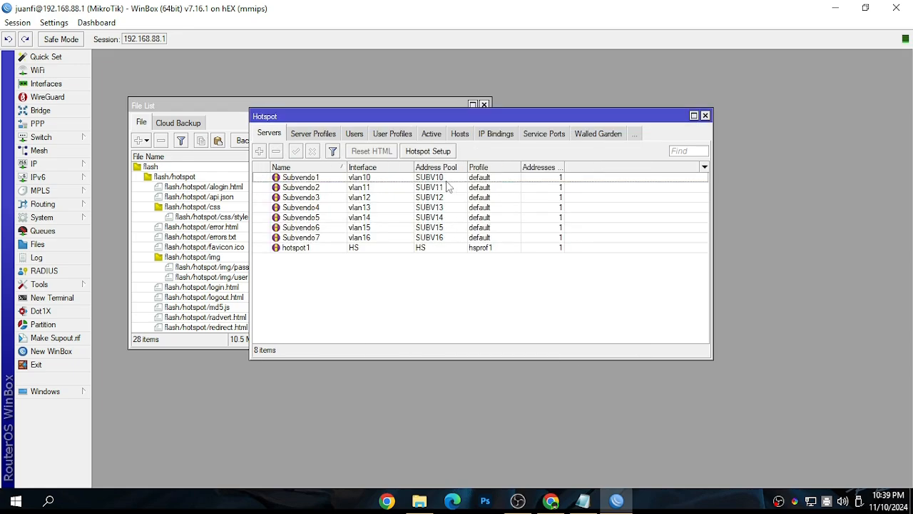
{"action": "left_click", "coordinate": [289, 250]}
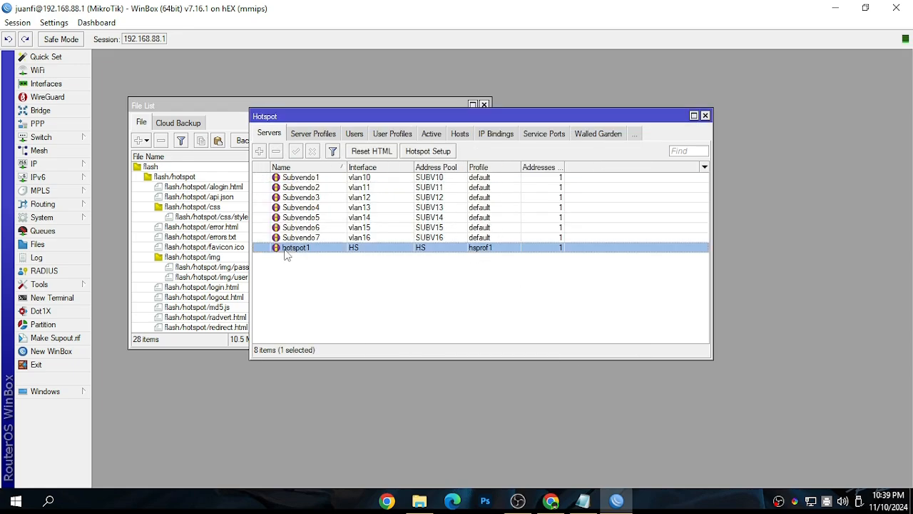
{"action": "double_click", "coordinate": [481, 183]}
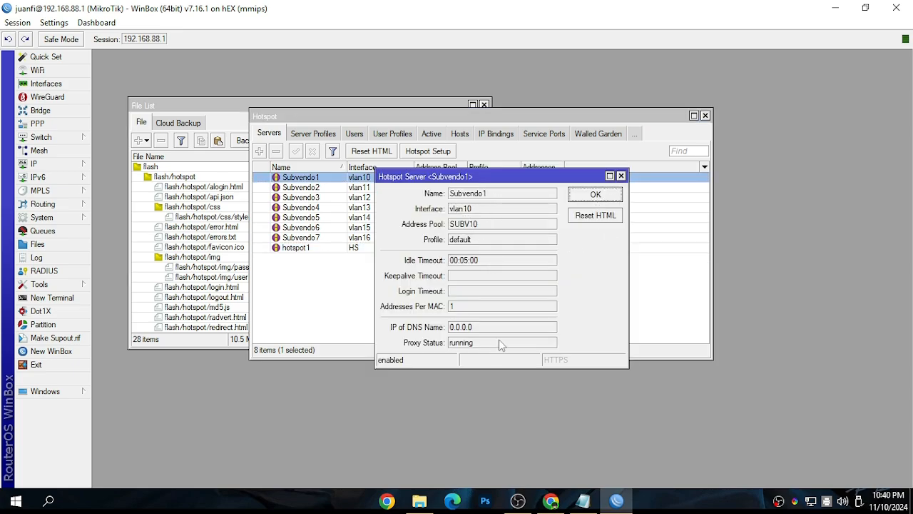
{"action": "left_click", "coordinate": [621, 175]}
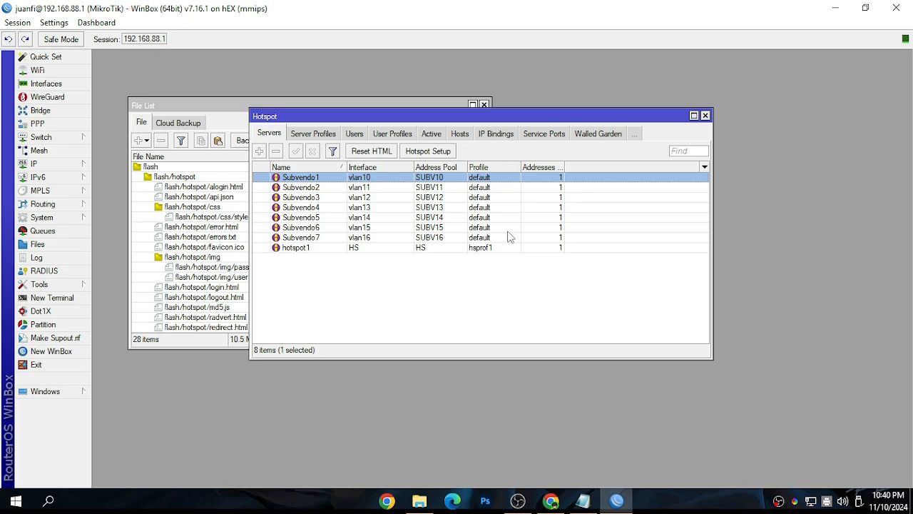
Check the login settings of the hsprof1 hotspot server profile, then close the profile
{"action": "left_click", "coordinate": [330, 136]}
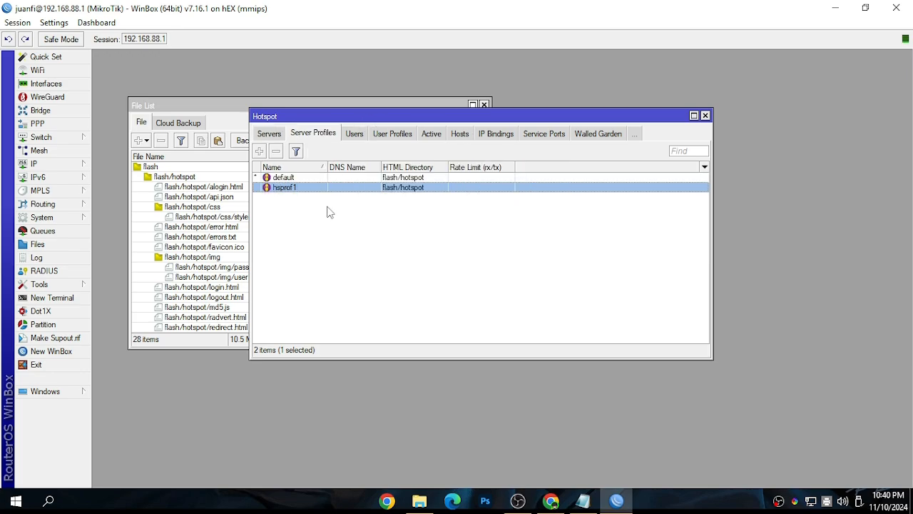
{"action": "double_click", "coordinate": [399, 189]}
{"action": "left_click", "coordinate": [407, 158]}
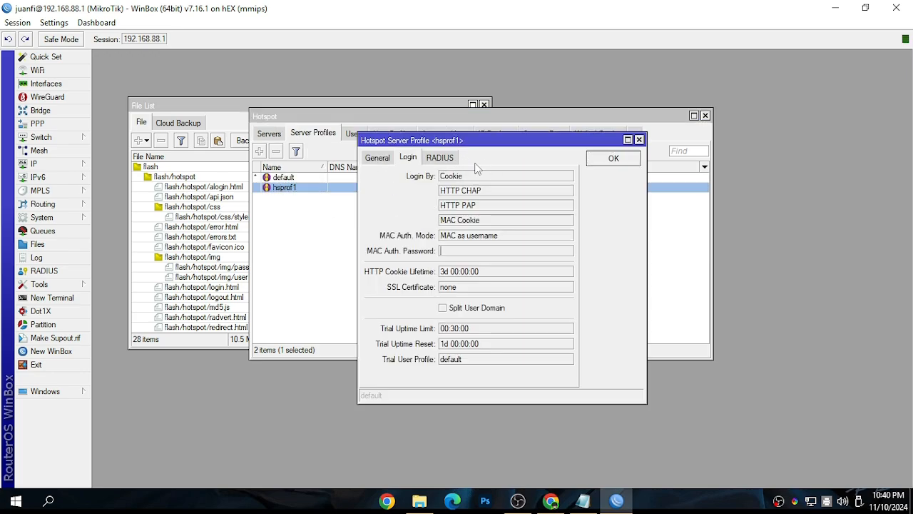
{"action": "left_click", "coordinate": [591, 158]}
Look through the hotspot's service ports, IP bindings, hosts, active sessions and user profiles
{"action": "left_click", "coordinate": [560, 135]}
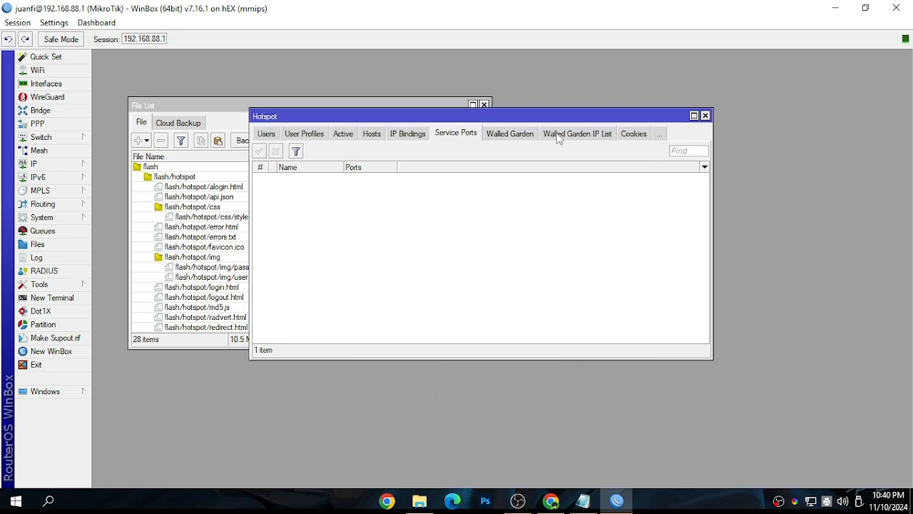
{"action": "left_click", "coordinate": [409, 135]}
{"action": "left_click", "coordinate": [364, 133]}
{"action": "left_click", "coordinate": [400, 135]}
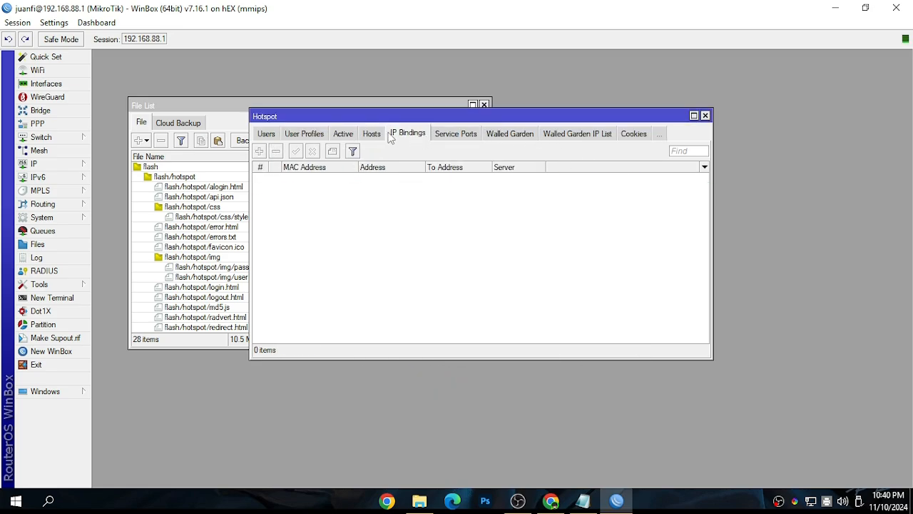
{"action": "left_click", "coordinate": [341, 135]}
{"action": "left_click", "coordinate": [307, 135]}
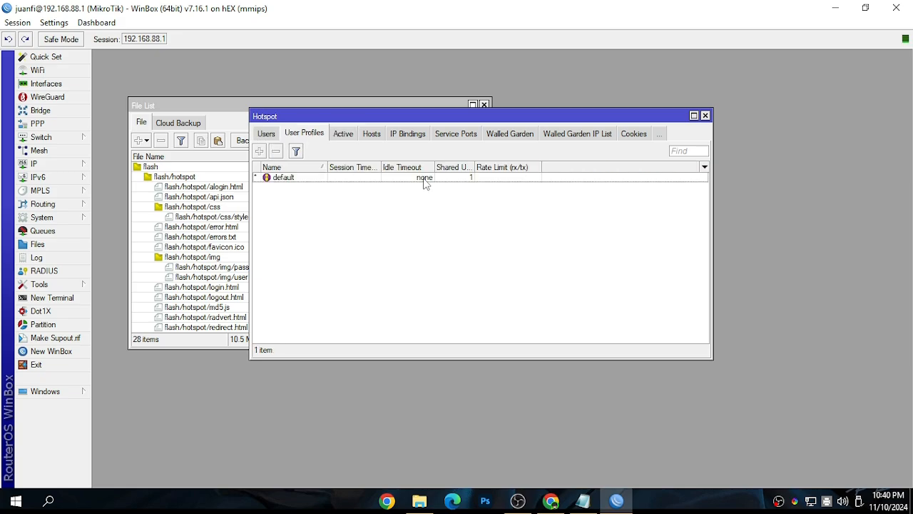
Open the accept entry in the hotspot's walled garden IP list, check its destination address and close the entry
{"action": "left_click", "coordinate": [613, 135]}
{"action": "double_click", "coordinate": [334, 178]}
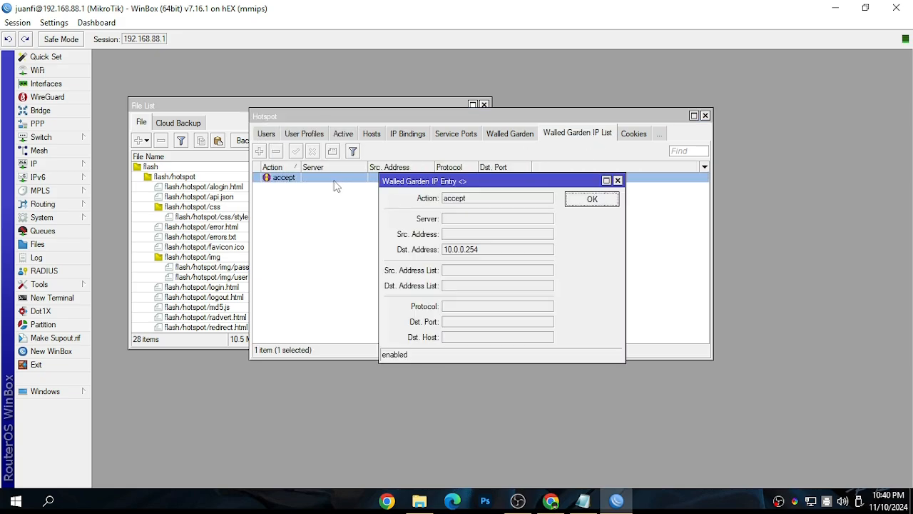
{"action": "double_click", "coordinate": [491, 258]}
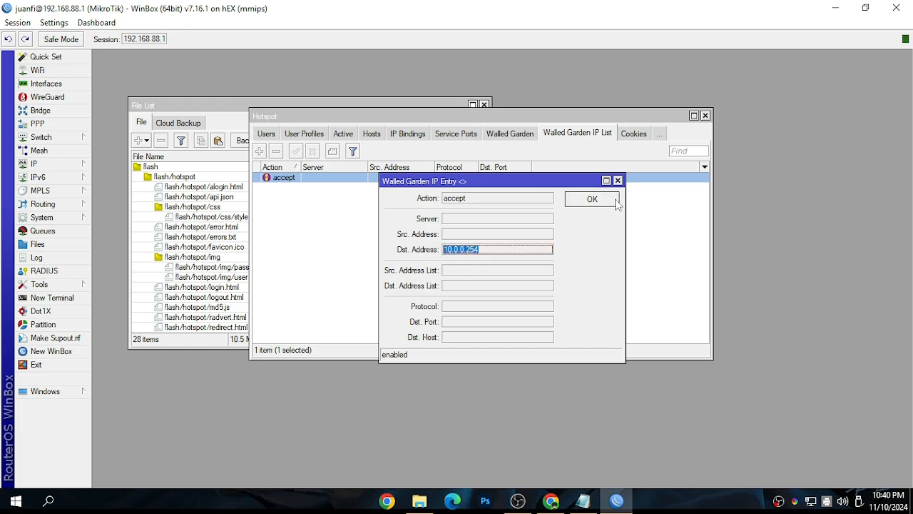
{"action": "left_click", "coordinate": [592, 200]}
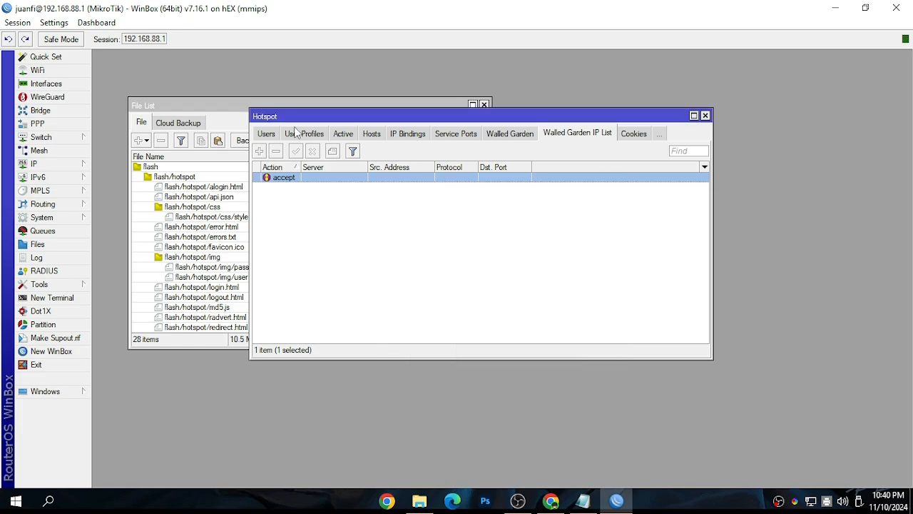
Return to the hotspot server list to review the Subvendo and hotspot1 servers
{"action": "left_click", "coordinate": [267, 134]}
{"action": "left_click", "coordinate": [262, 137]}
{"action": "left_click", "coordinate": [262, 137]}
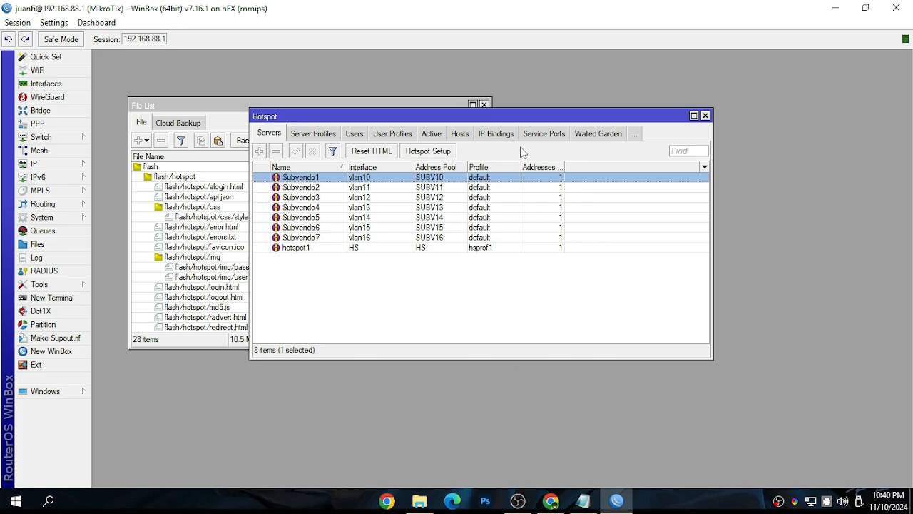
Close the Hotspot and File List windows and open the router's interface list
{"action": "left_click", "coordinate": [705, 115]}
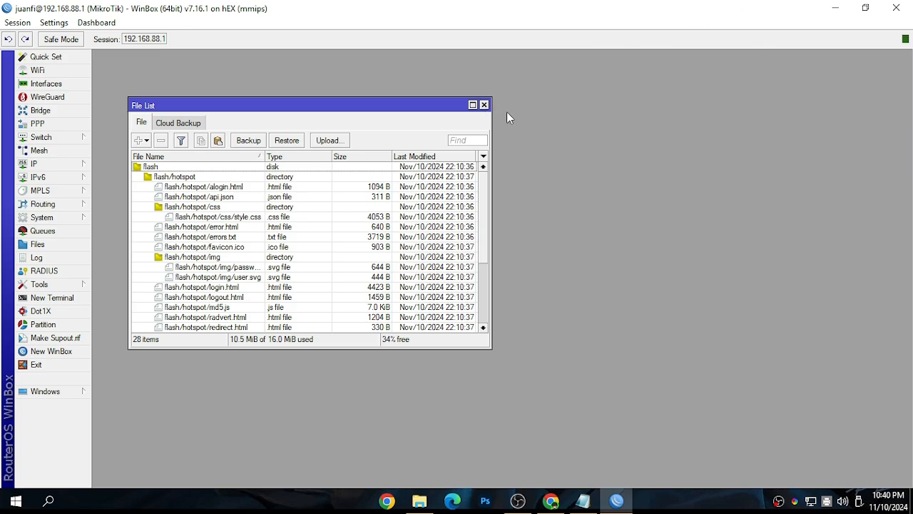
{"action": "left_click", "coordinate": [484, 105]}
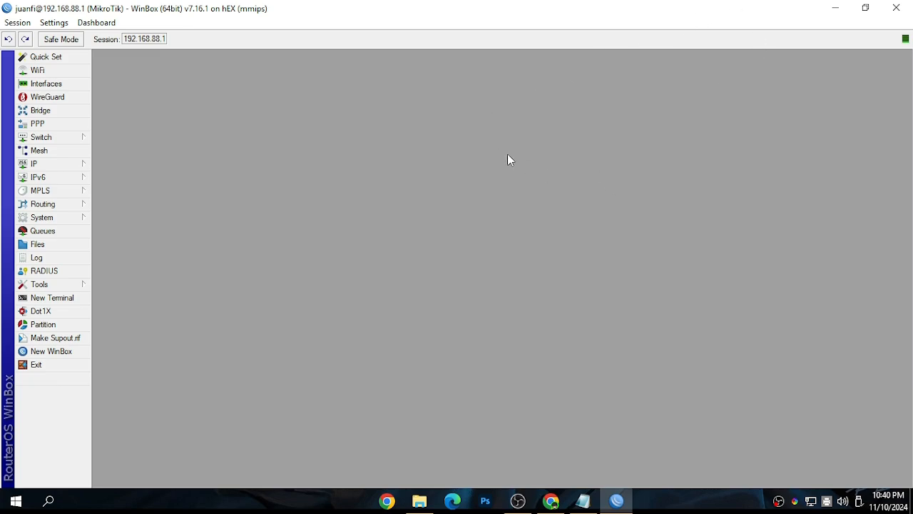
{"action": "left_click", "coordinate": [46, 84]}
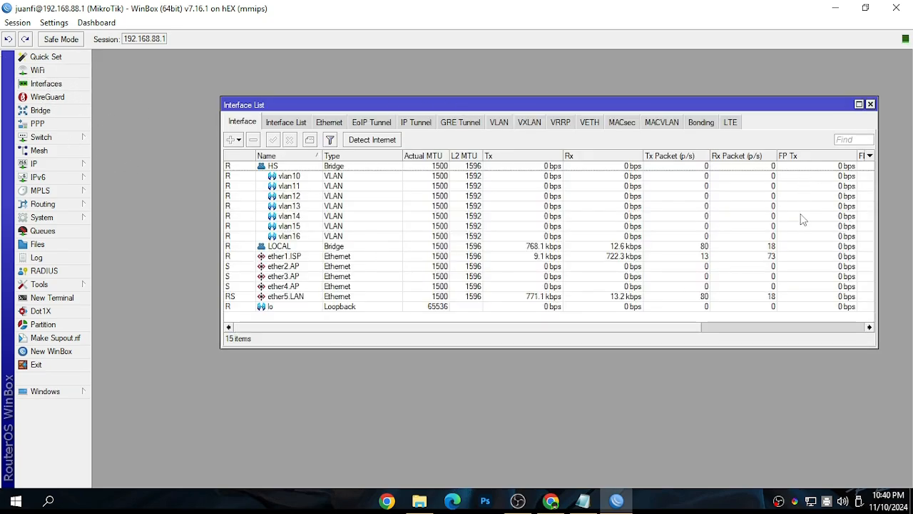